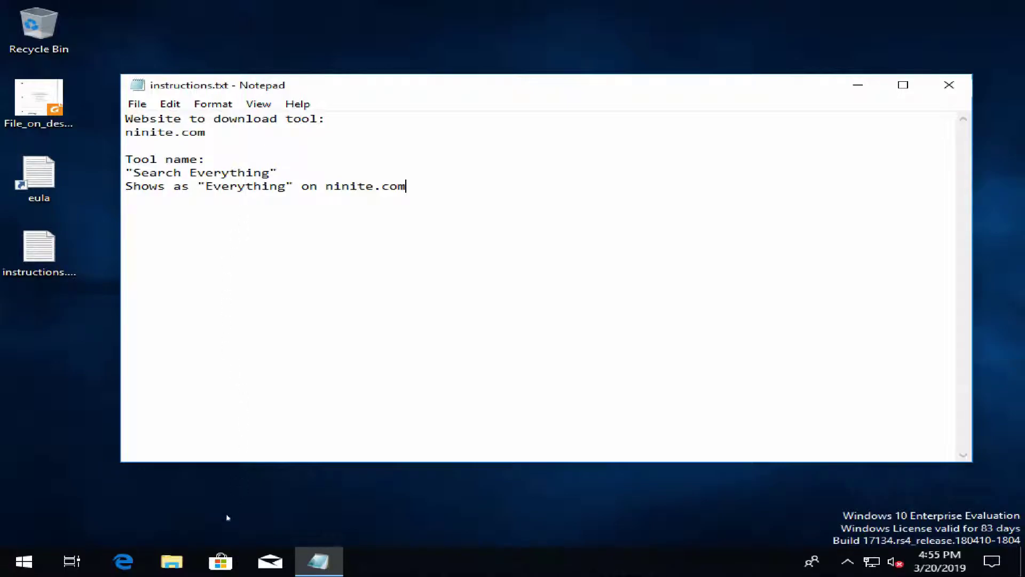
Search Quick access in File Explorer for 'instruction', select the instructions file, then close the window
click(172, 560)
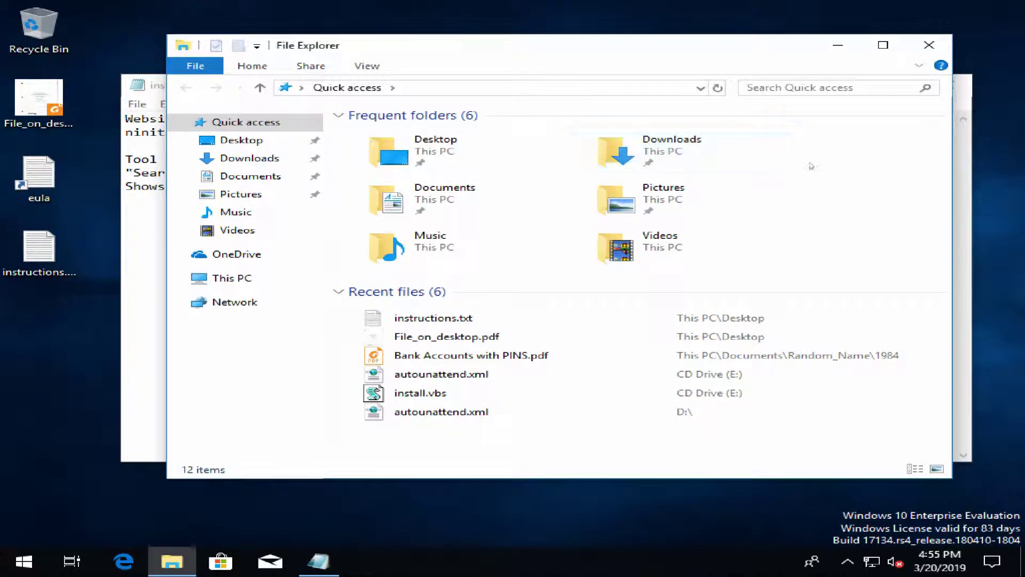
click(823, 90)
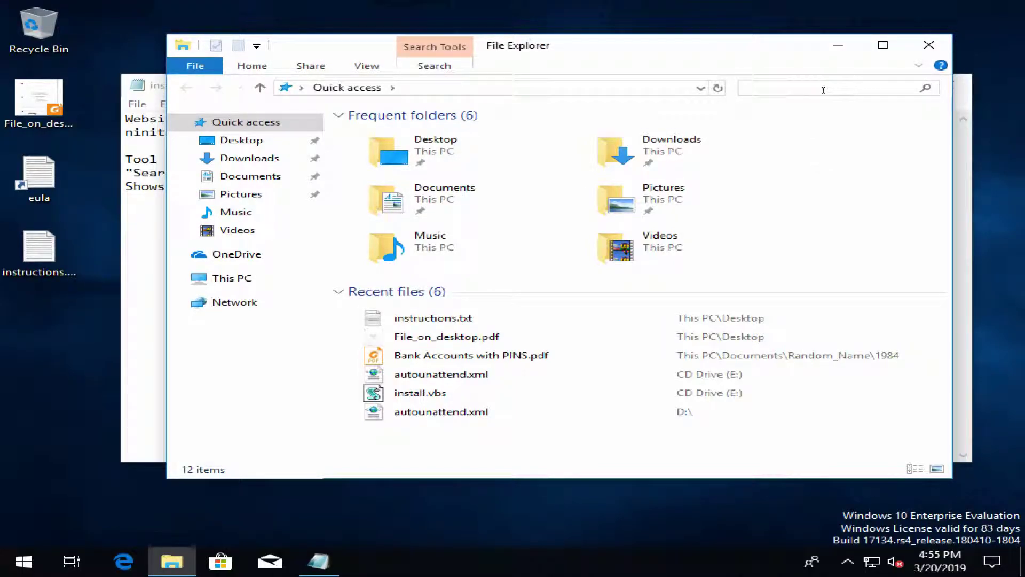
text(instur)
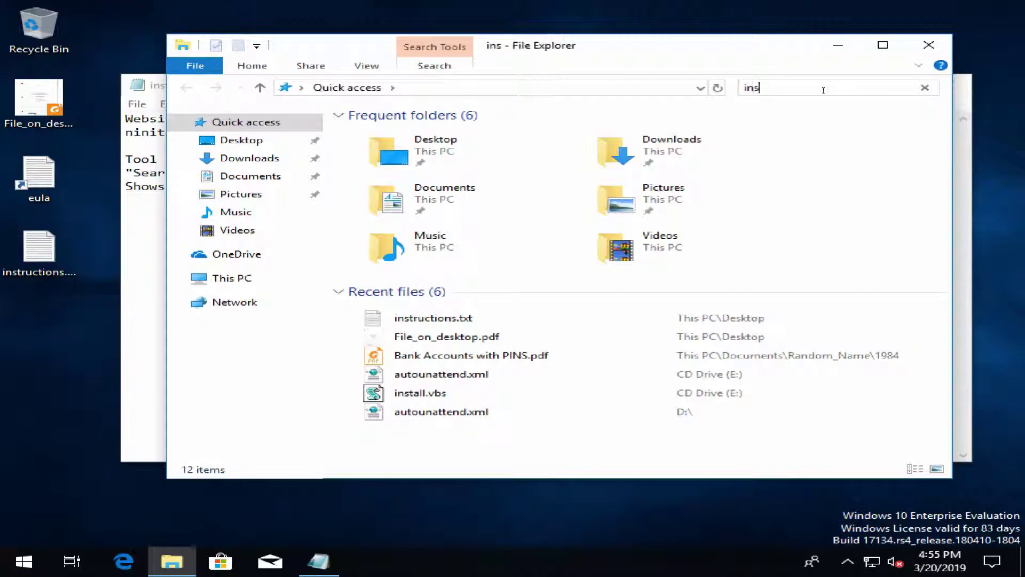
key(BackSpace)
key(BackSpace)
text(ruction)
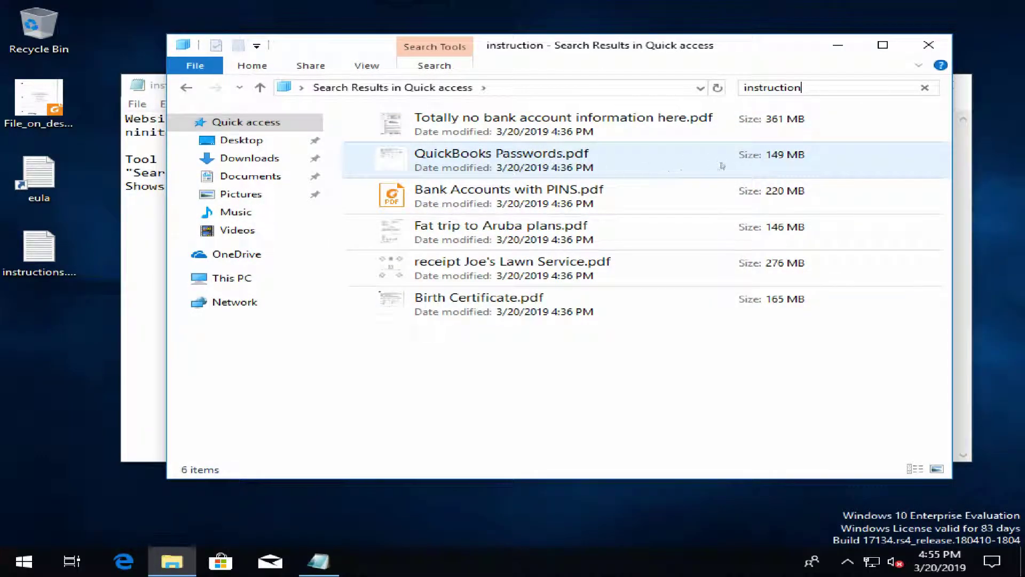
click(51, 269)
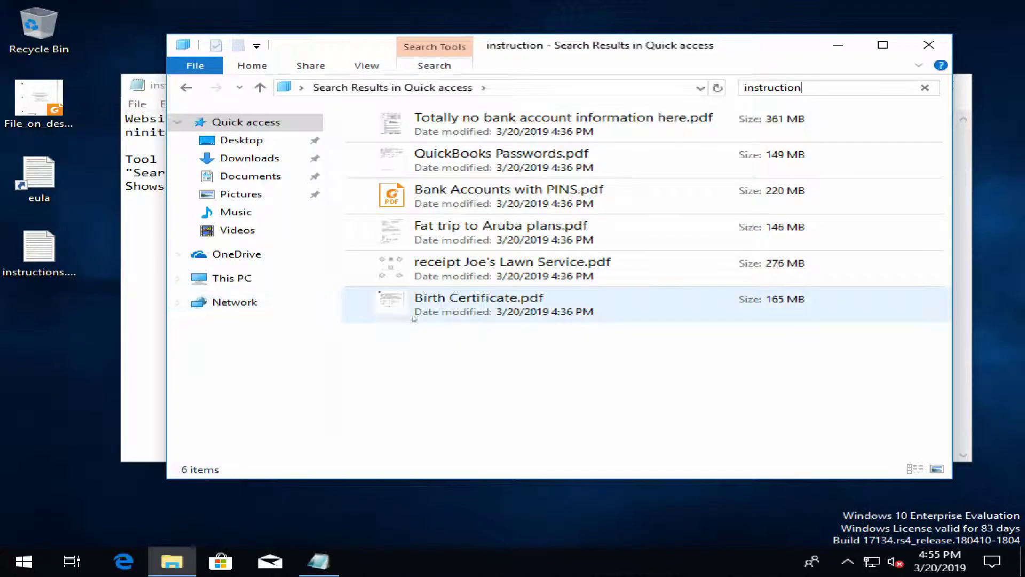
click(918, 46)
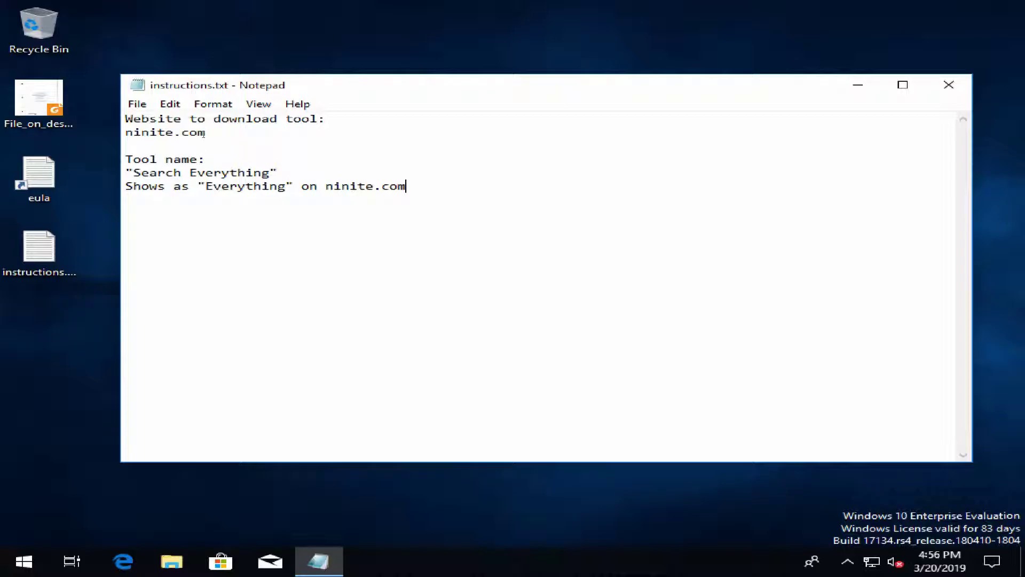
Load ninite.com in Microsoft Edge
click(123, 560)
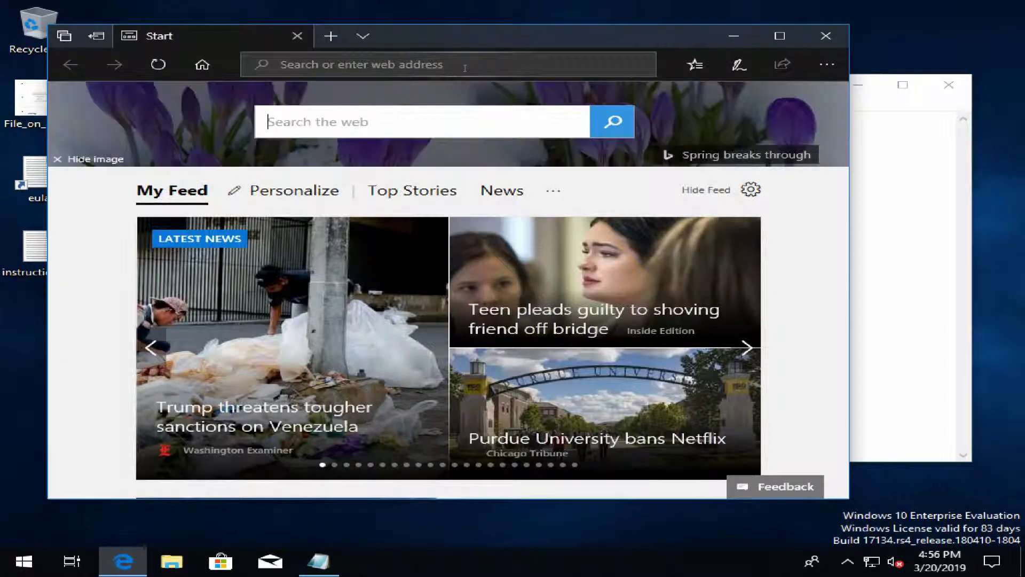
click(465, 68)
text(ni)
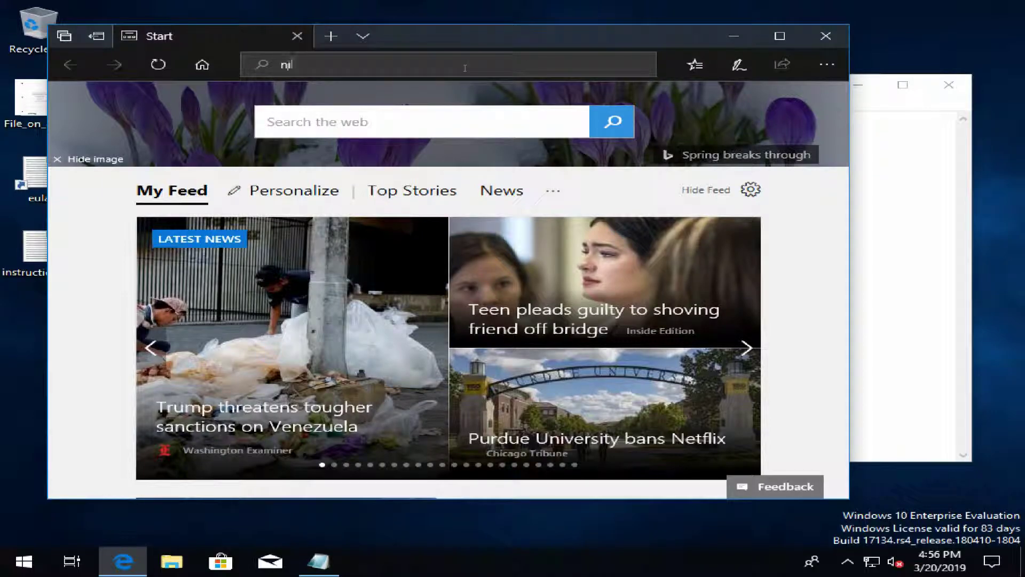
text(nite.com)
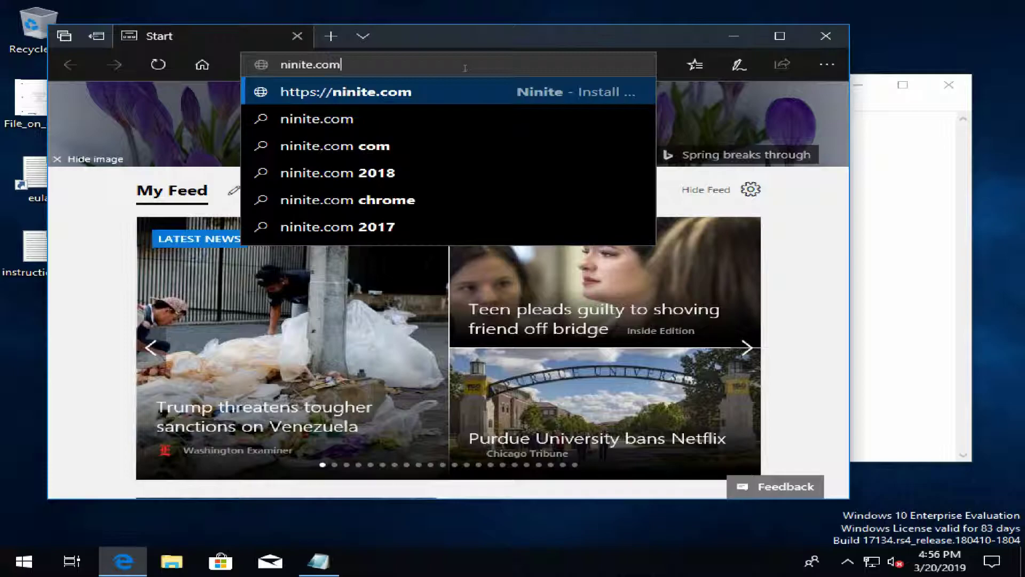
key(Return)
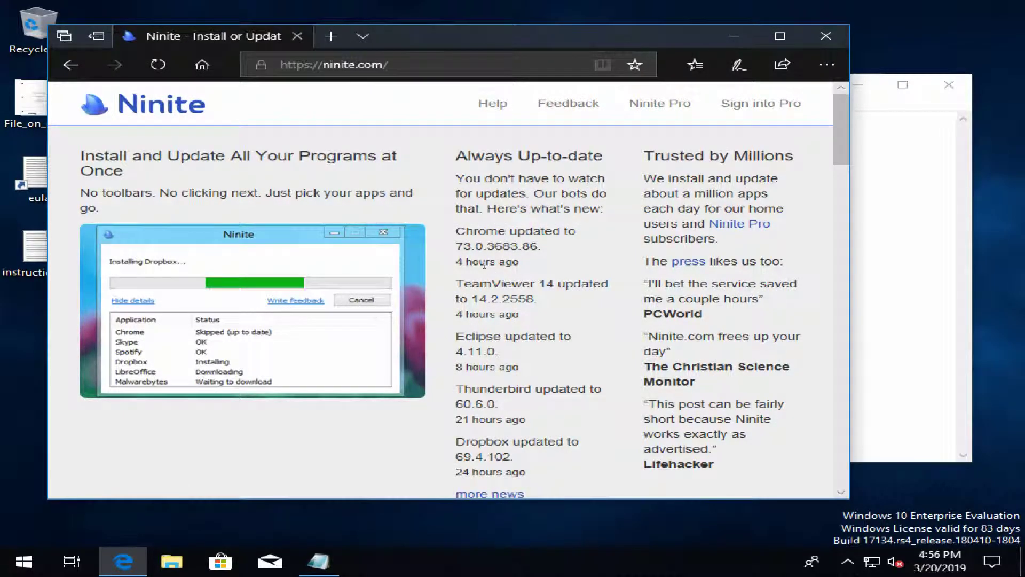
Tick Everything on Ninite and get the Ninite Everything Installer.exe download
scroll(486, 265, down, 10)
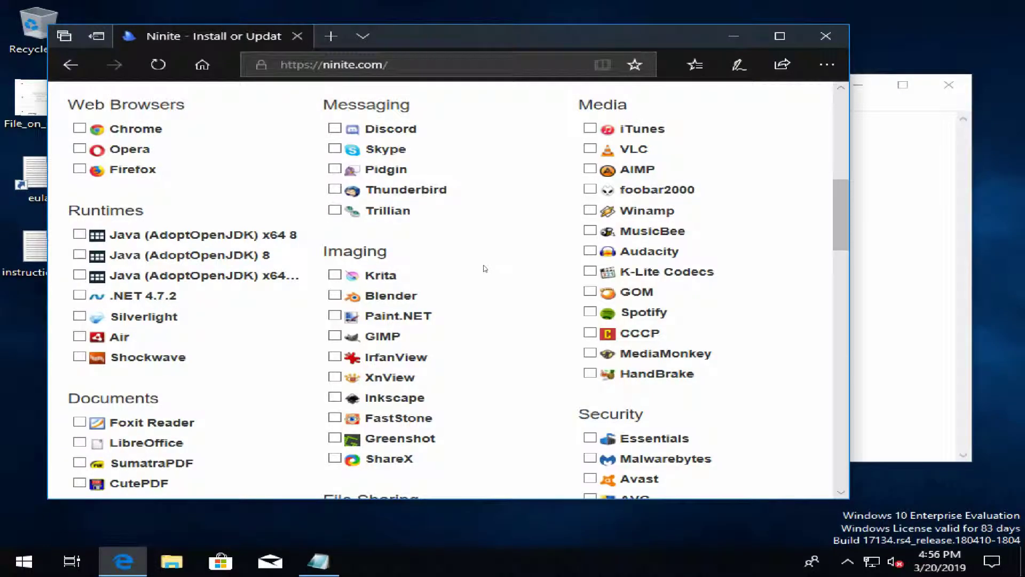
scroll(485, 268, up, 1)
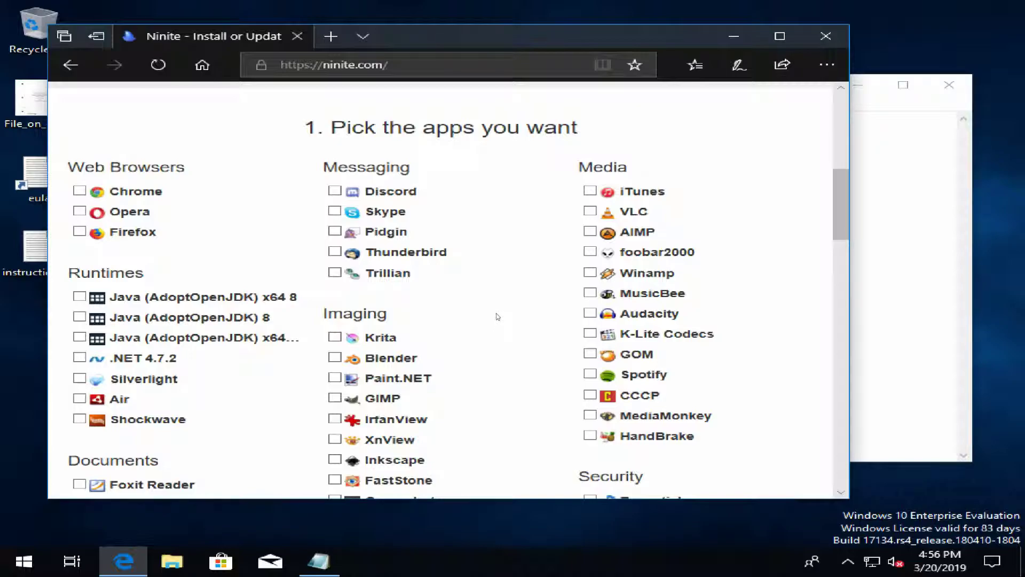
scroll(497, 316, down, 5)
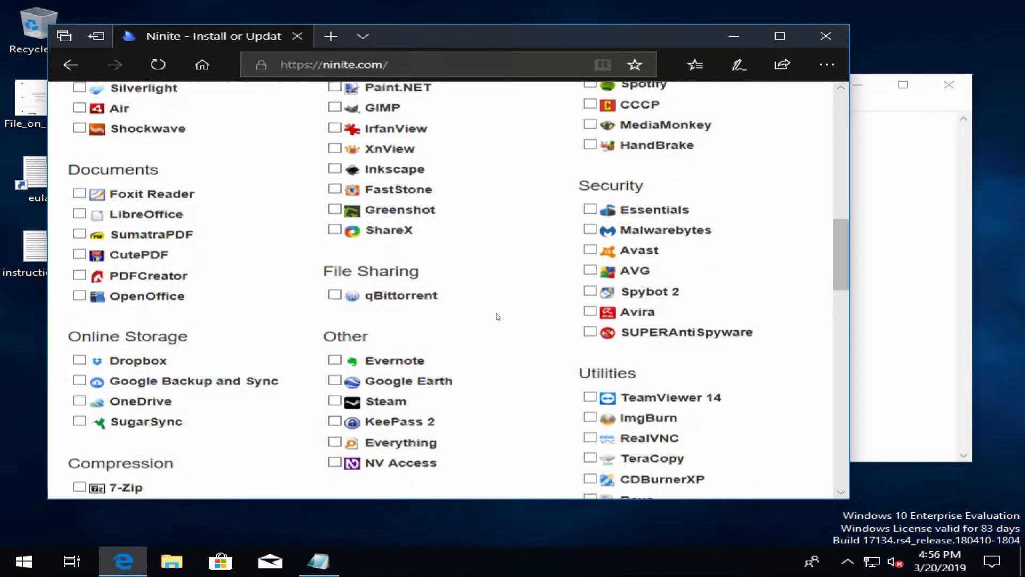
scroll(498, 316, down, 1)
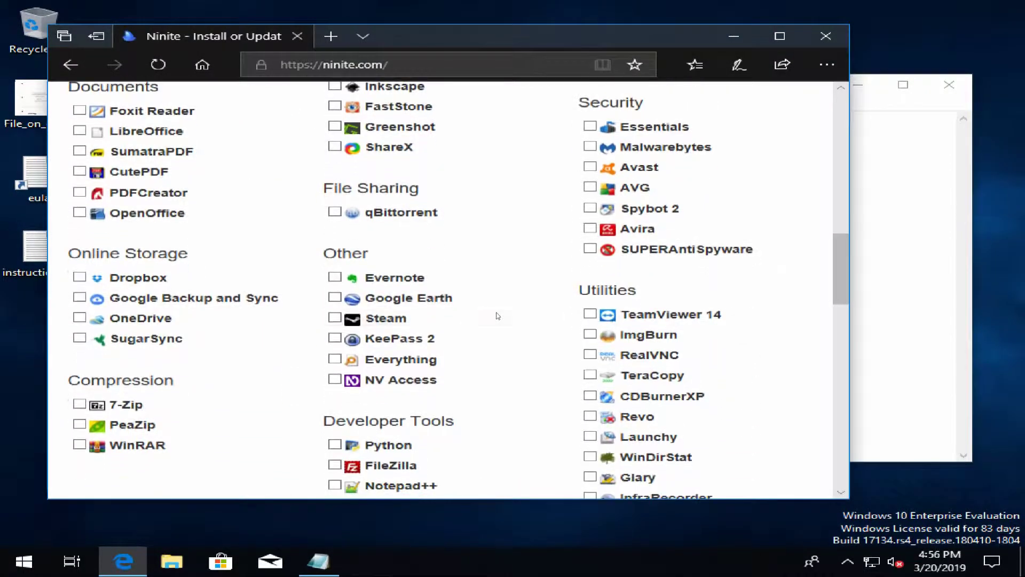
click(335, 360)
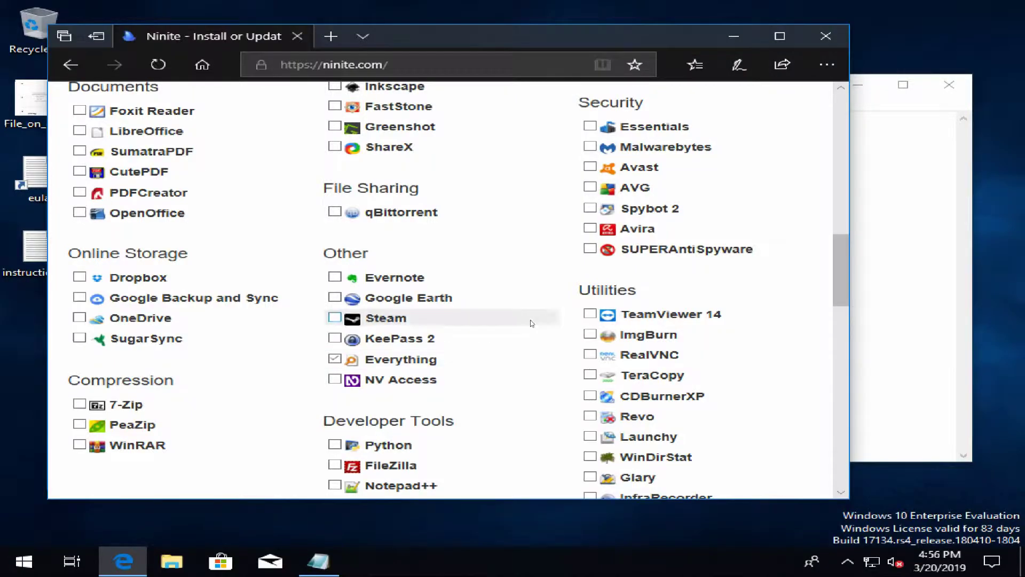
scroll(531, 323, down, 8)
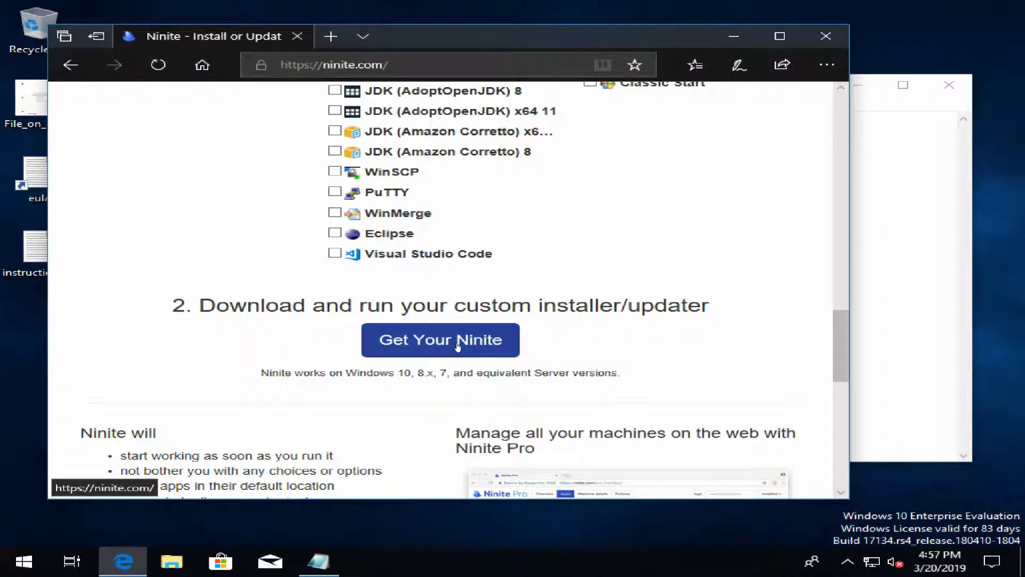
click(458, 342)
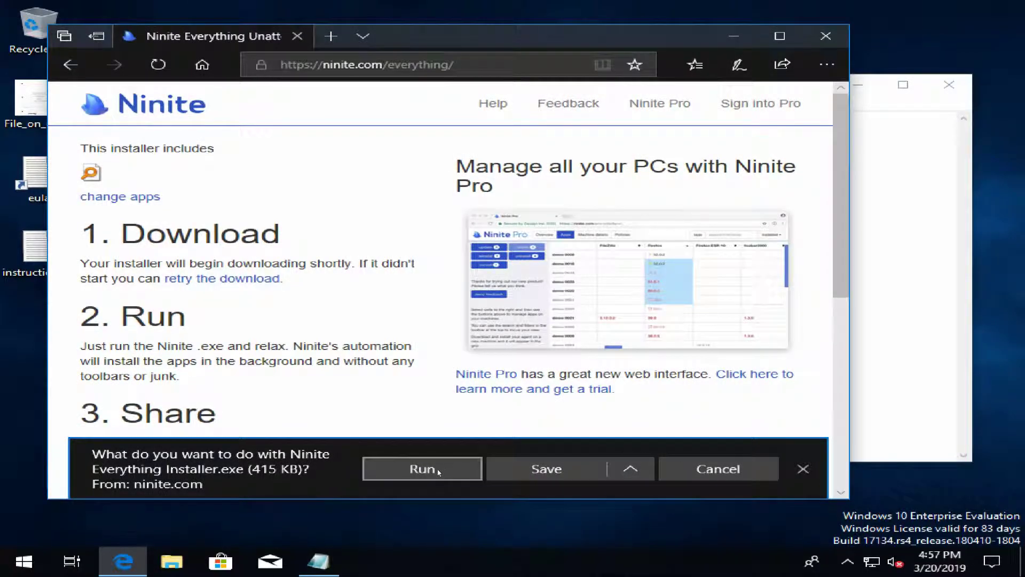
Run Ninite Everything Installer.exe with admin approval, then close Ninite and Edge
click(421, 466)
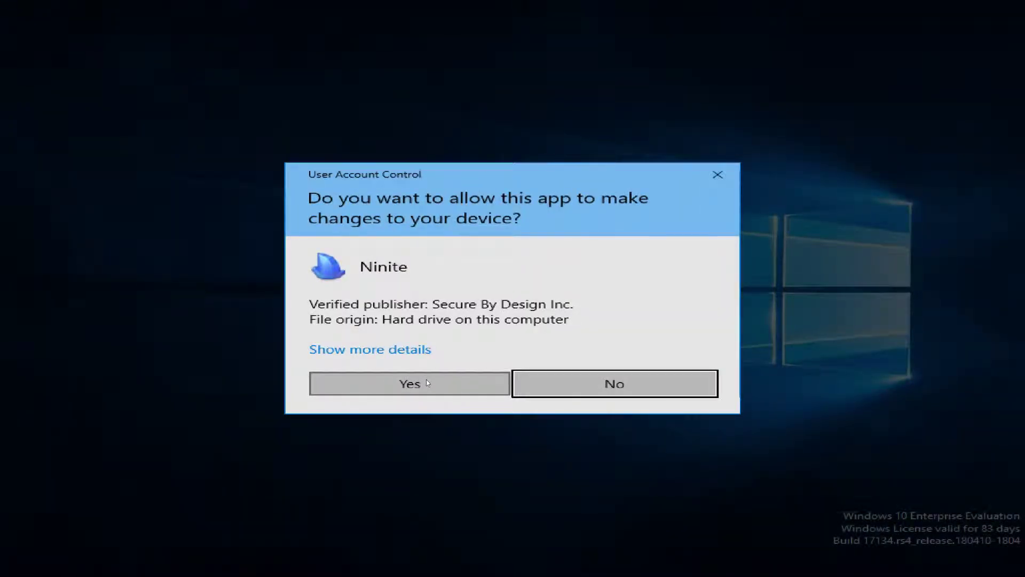
click(427, 382)
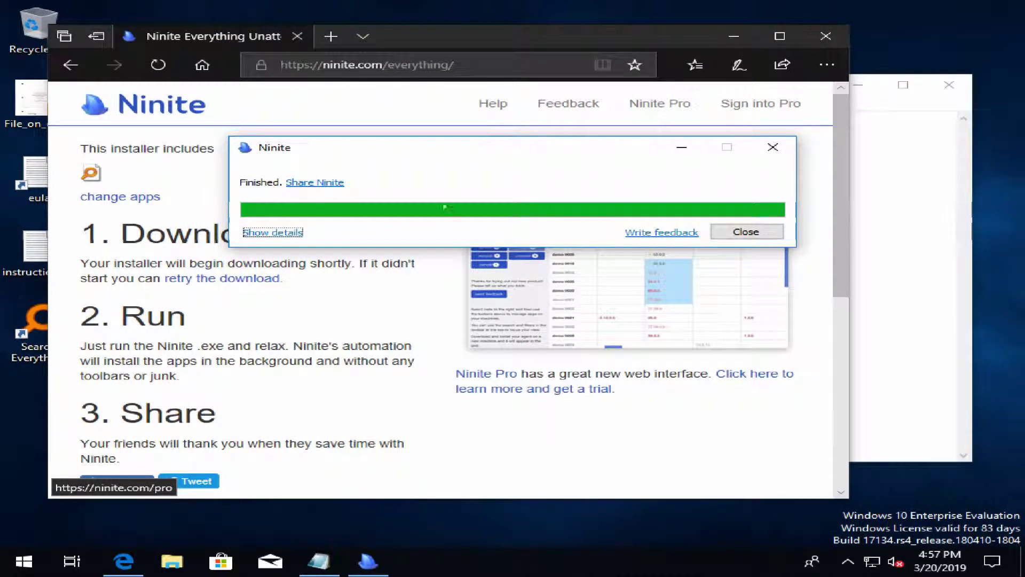
click(746, 232)
click(834, 35)
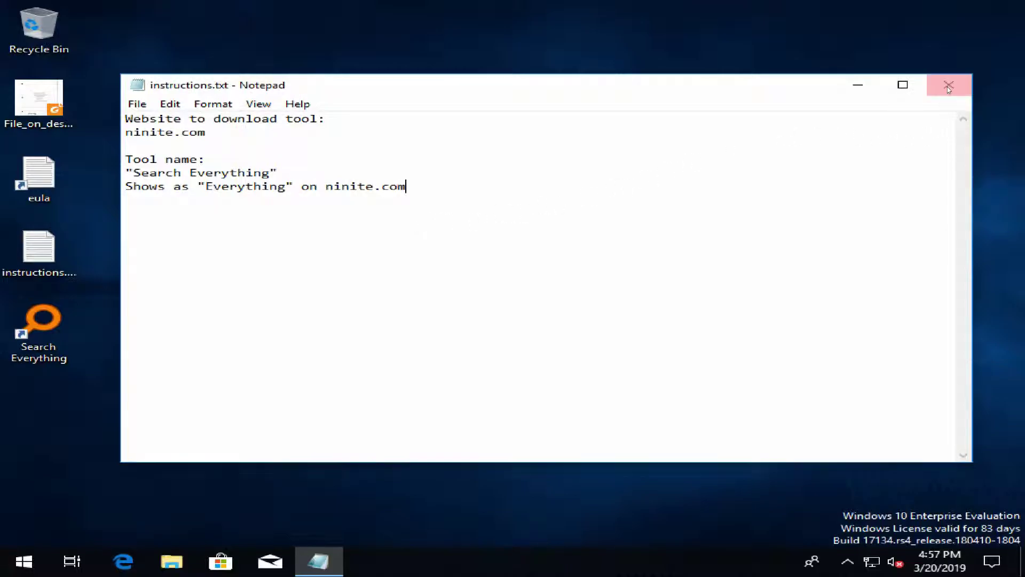
Close Notepad, launch Search Everything as administrator, and move its window higher on screen
click(948, 85)
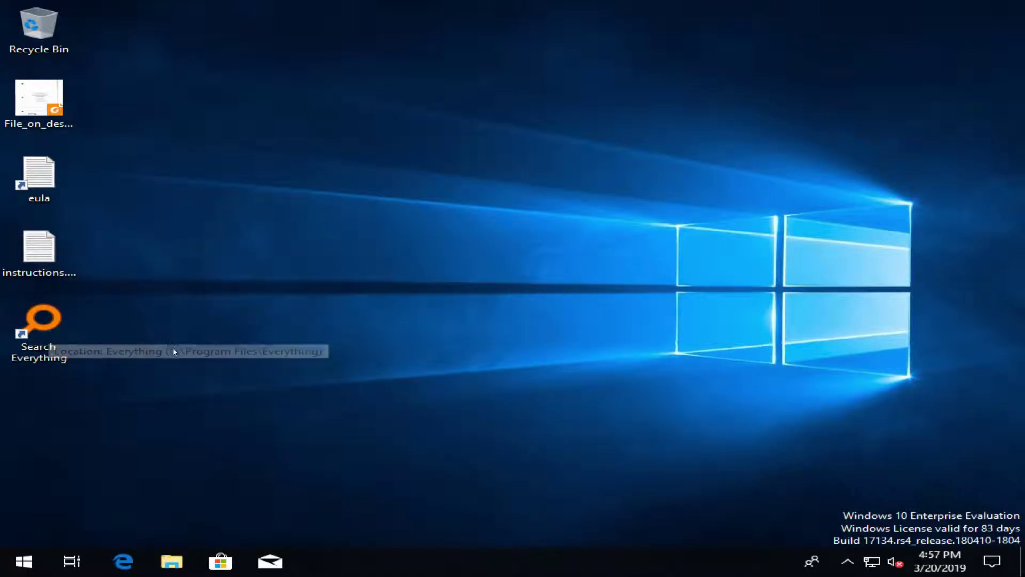
double_click(62, 334)
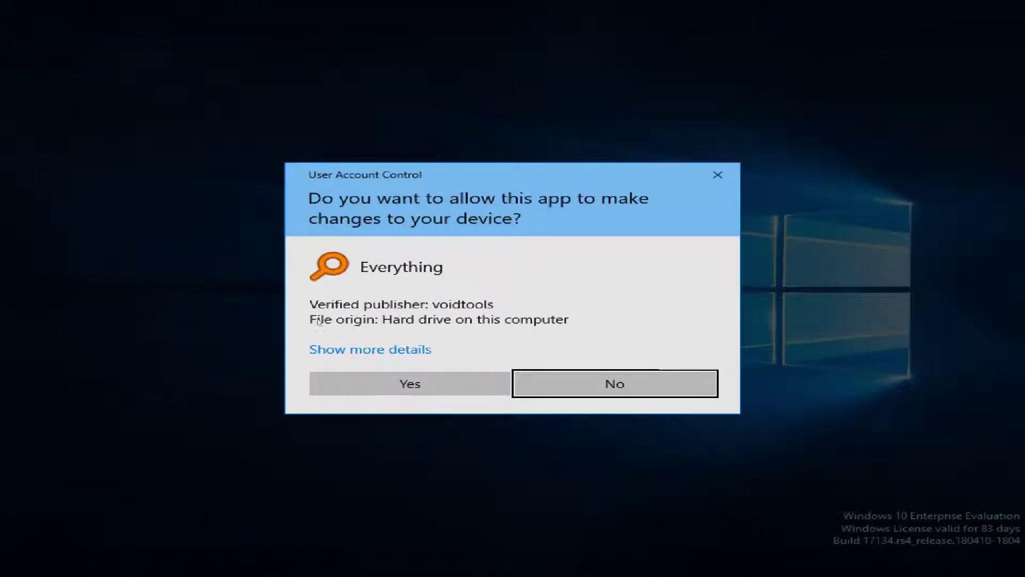
click(415, 384)
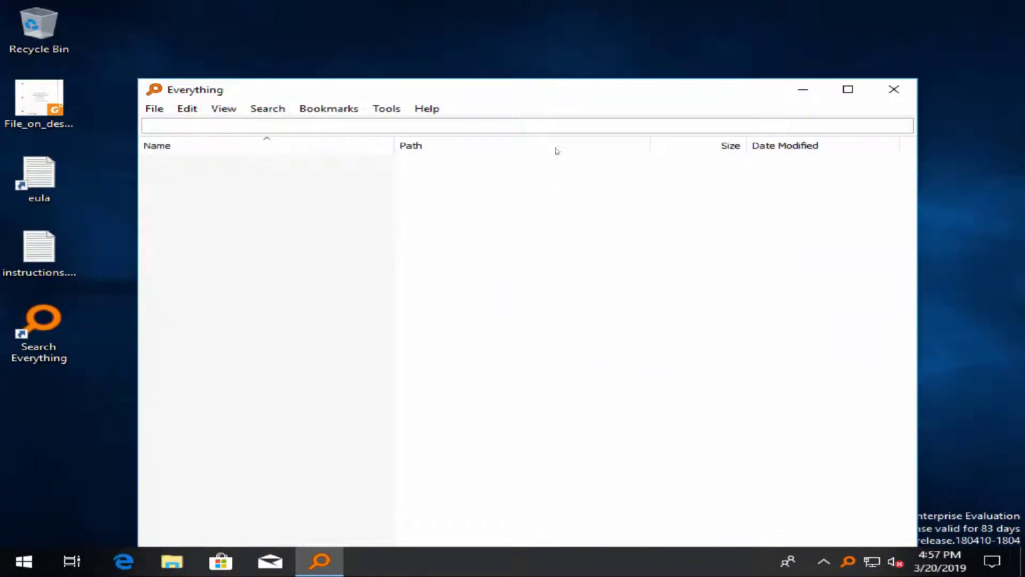
drag(573, 90, 577, 41)
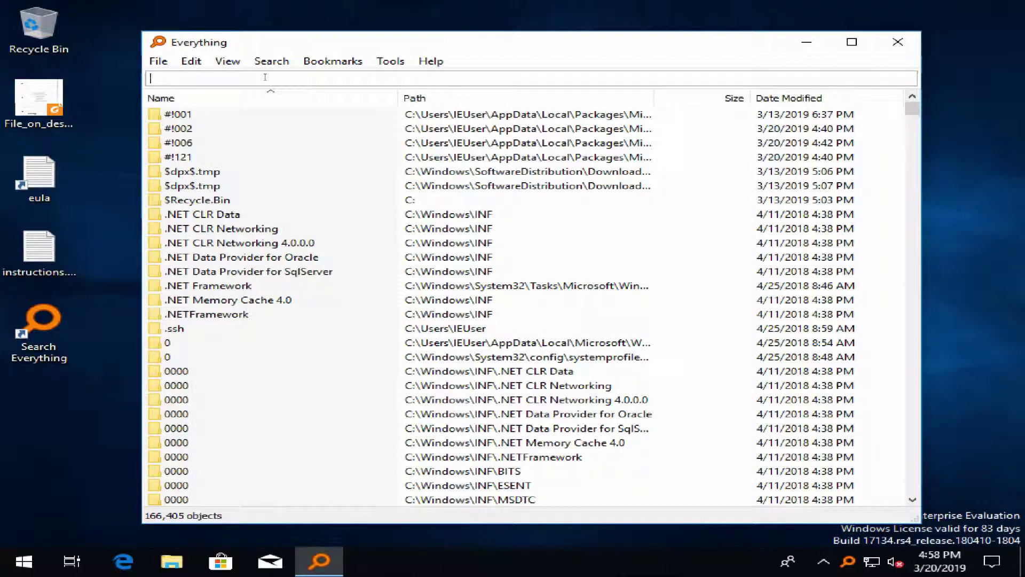
Search 'instructions', open instructions.txt with Notepad as default .txt app, and select 'ninite.com'
text(inst)
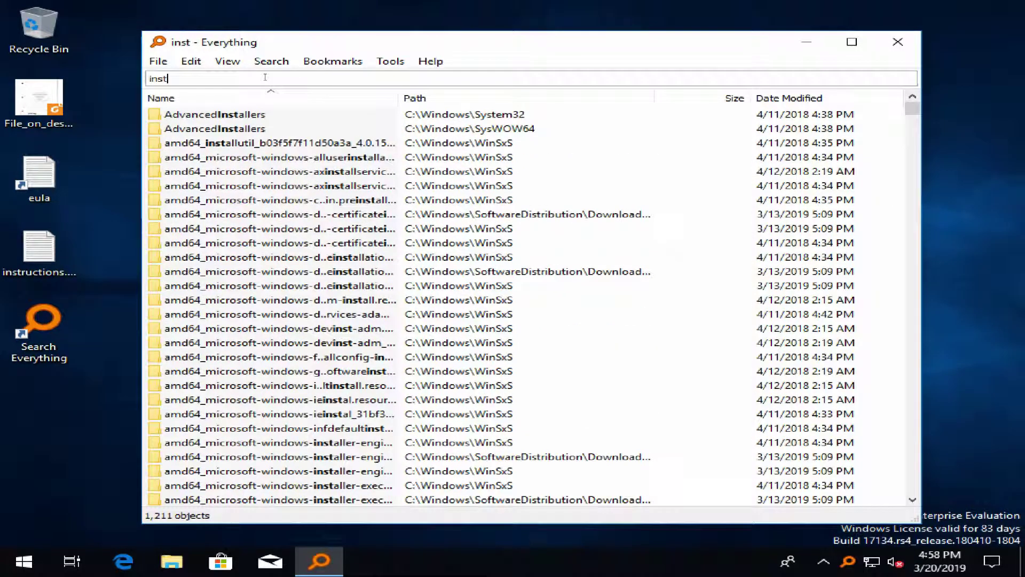
text(ruc)
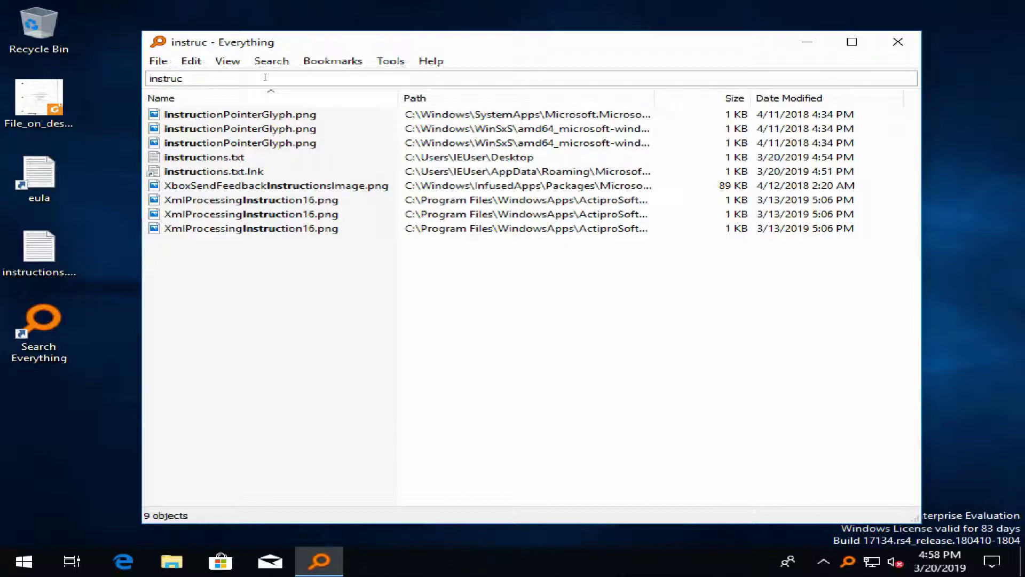
text(tions)
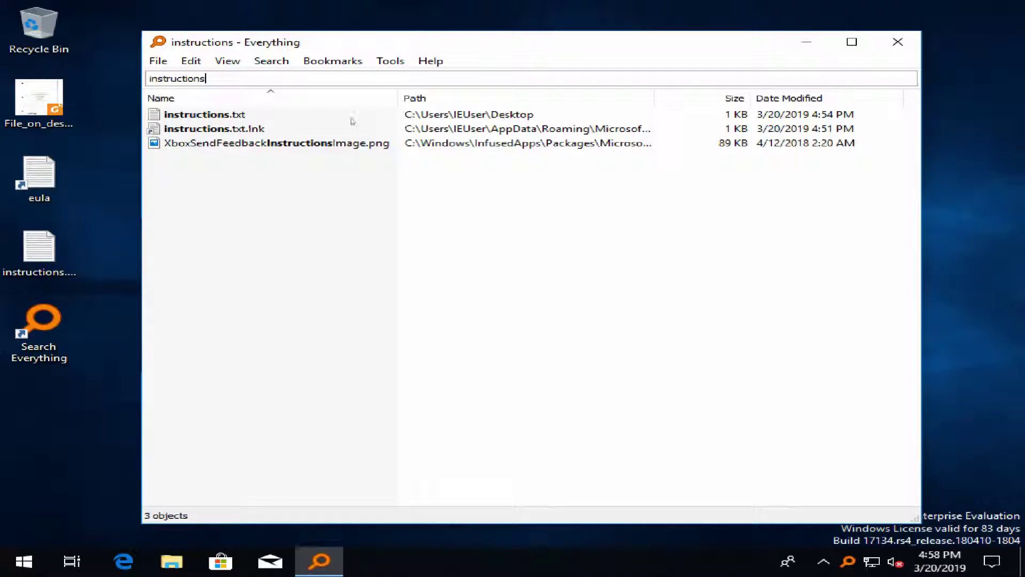
double_click(197, 114)
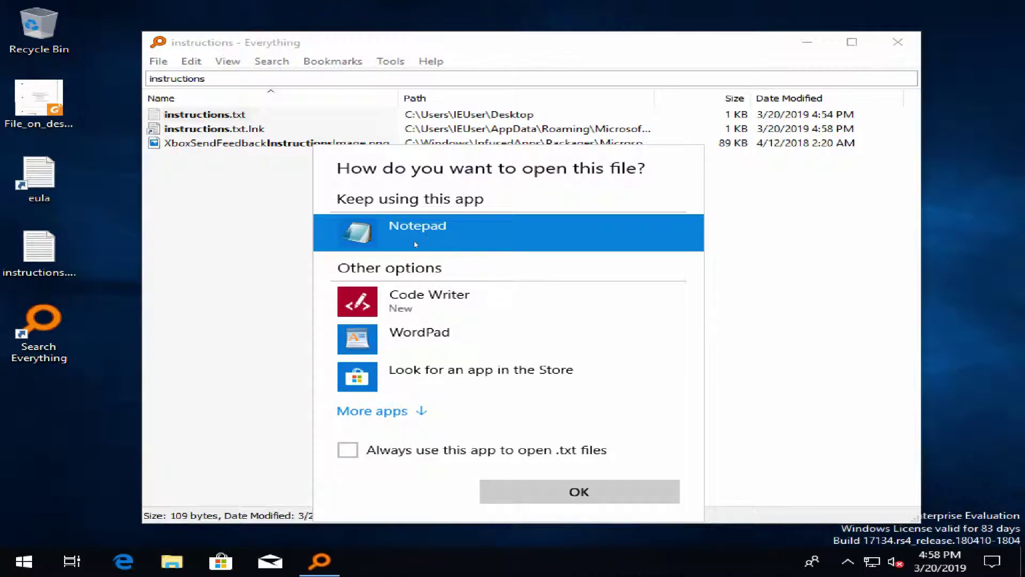
click(363, 456)
click(579, 491)
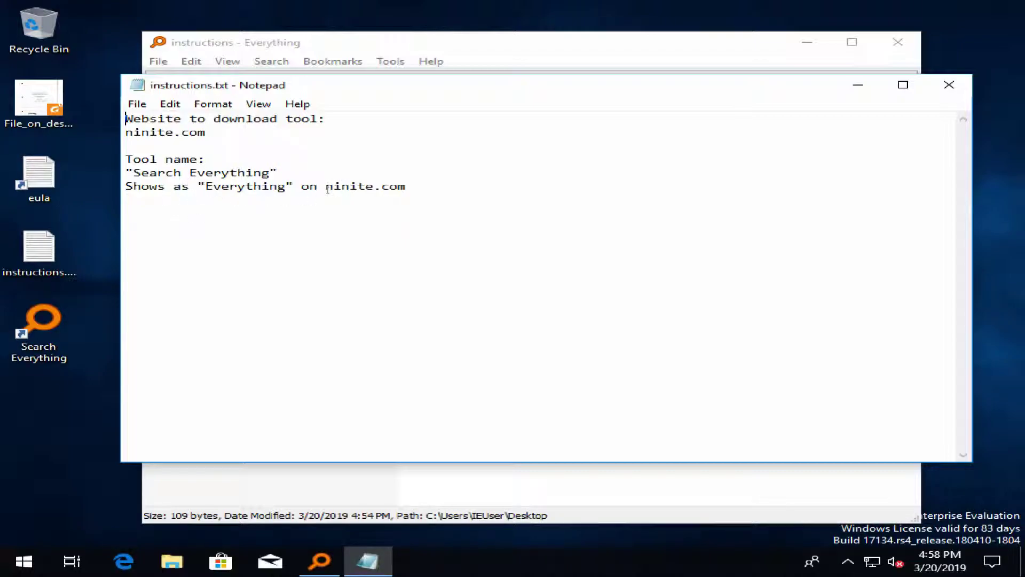
drag(326, 187, 382, 187)
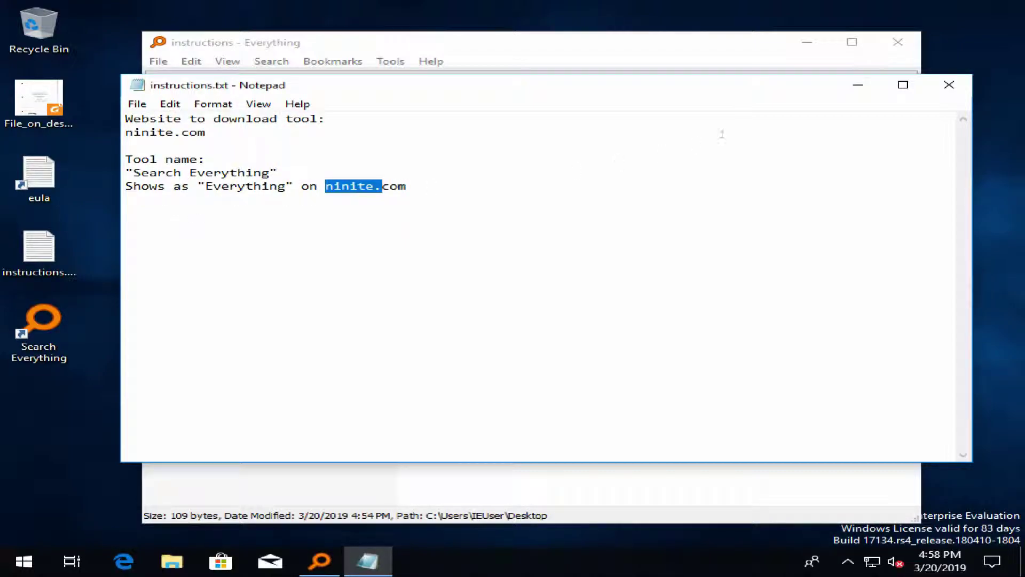
Close Notepad, search 'ninite', then clear the search and select File_on_desktop.pdf on the desktop
click(948, 84)
click(241, 80)
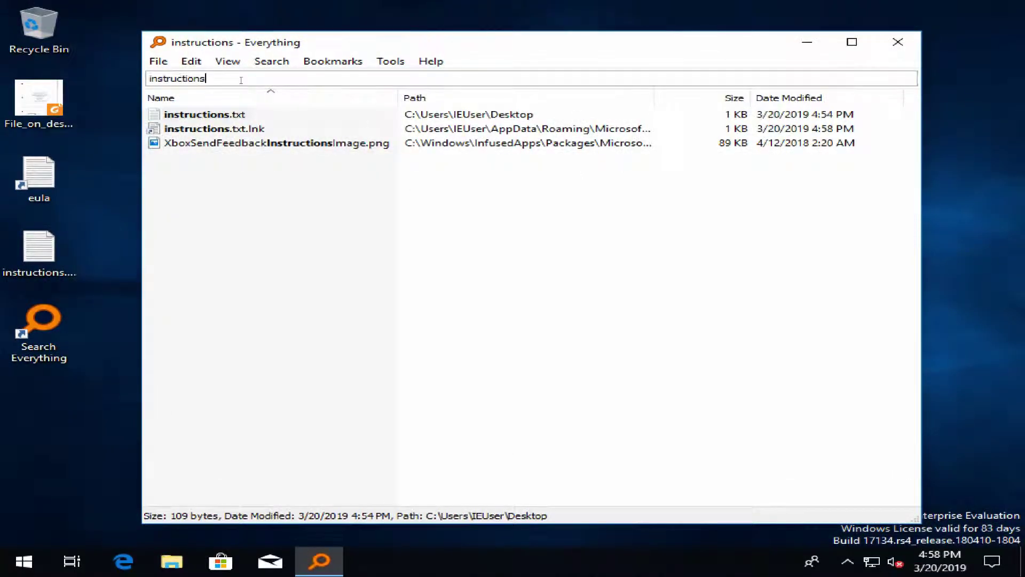
drag(241, 80, 125, 76)
text(ninite)
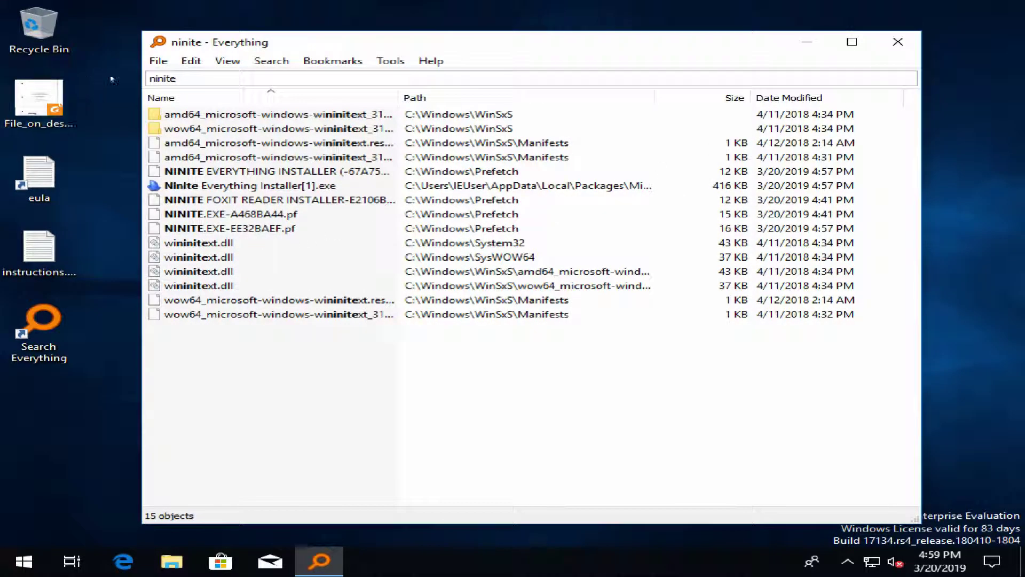
key(ctrl+a)
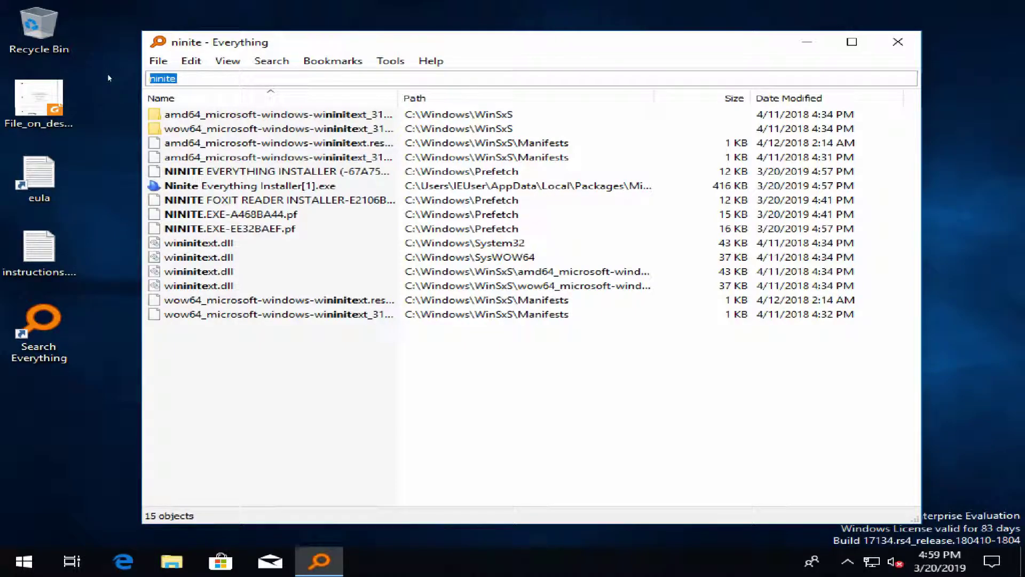
key(BackSpace)
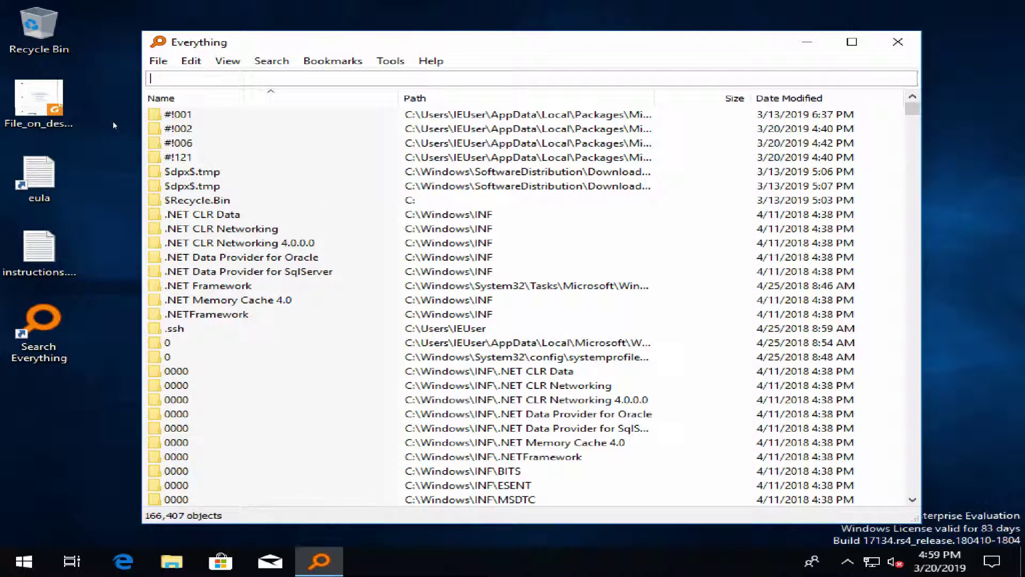
click(52, 116)
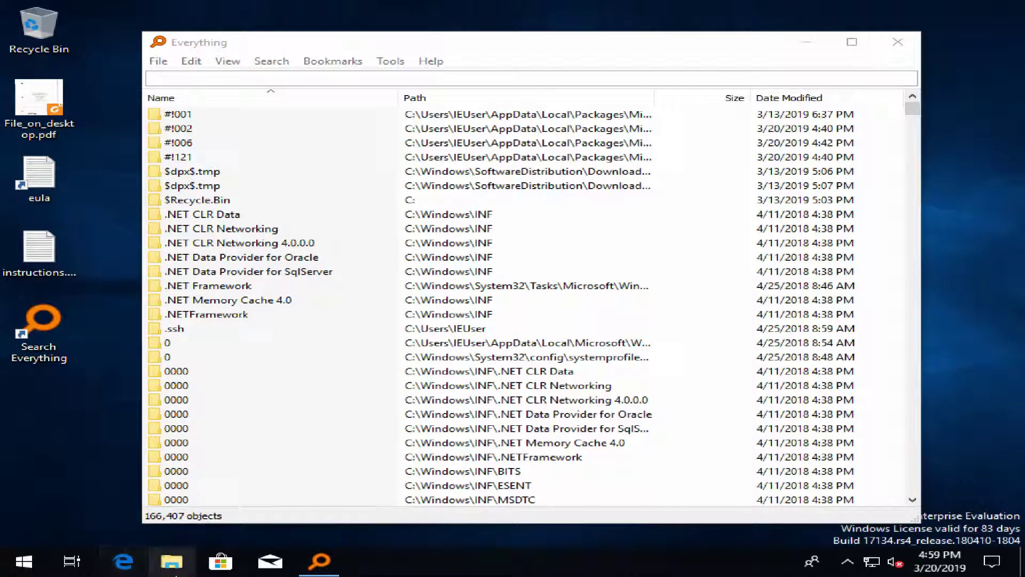
Open Documents\Random_Name\1974 in File Explorer and move the window lower
click(171, 561)
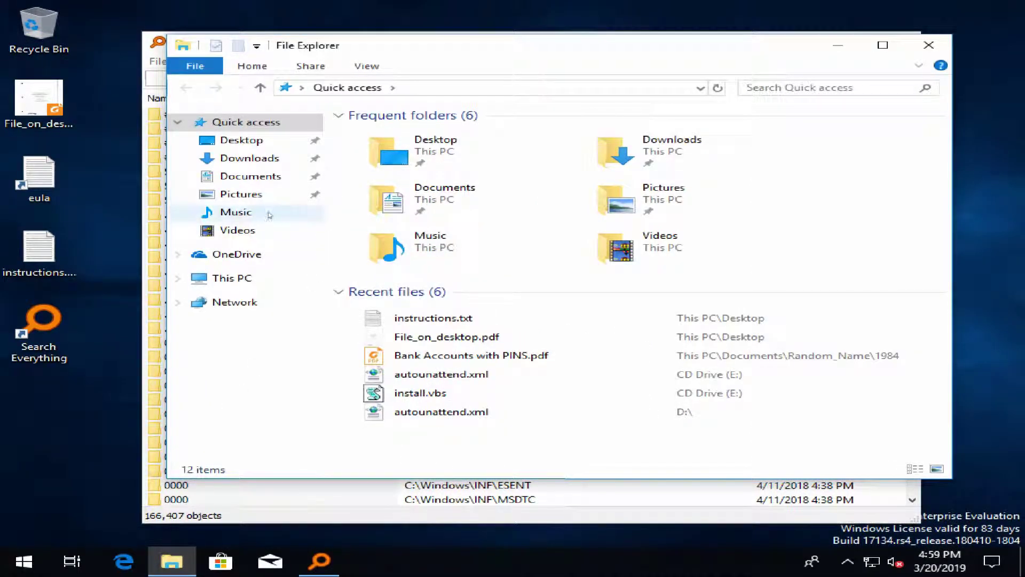
click(245, 177)
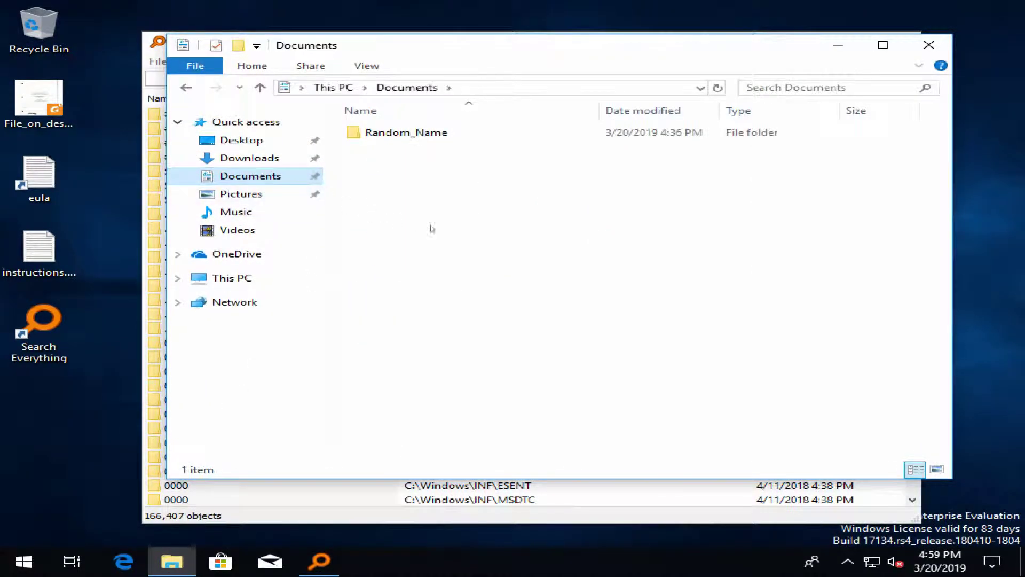
double_click(368, 134)
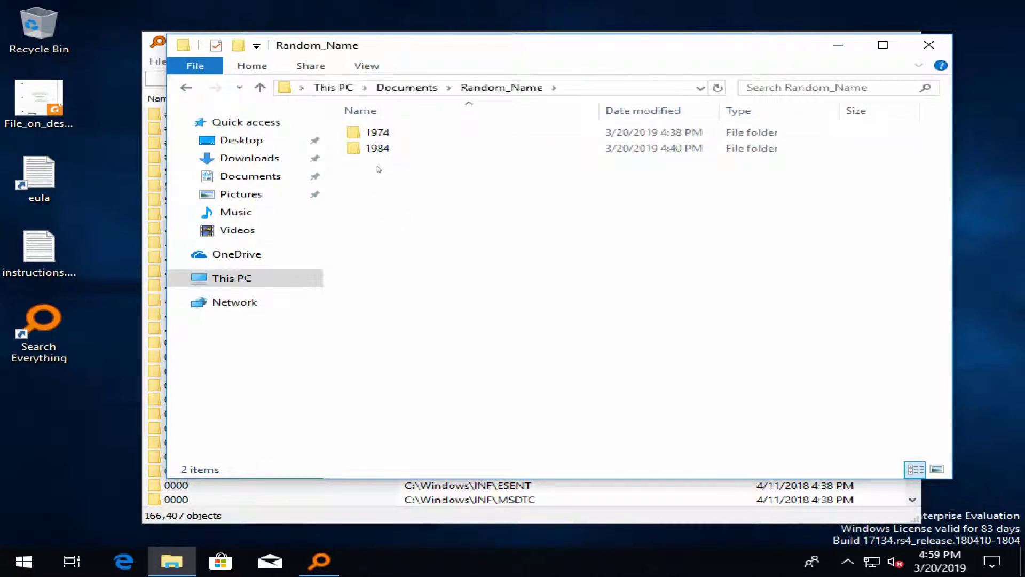
double_click(377, 132)
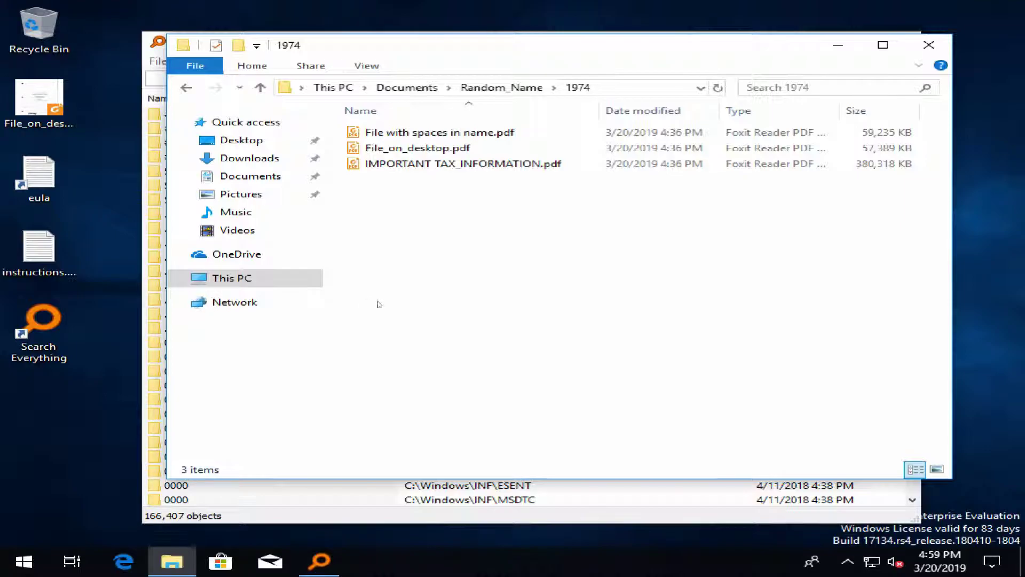
drag(481, 45, 477, 100)
Search 'file_on_d' in Everything and resize the Path and Name columns to show full paths
click(397, 81)
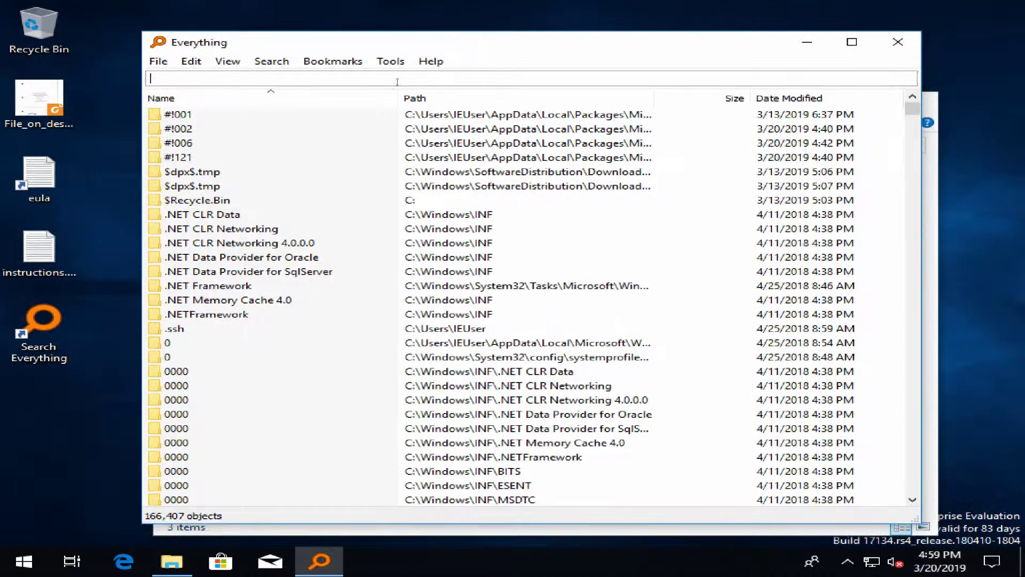
text(f)
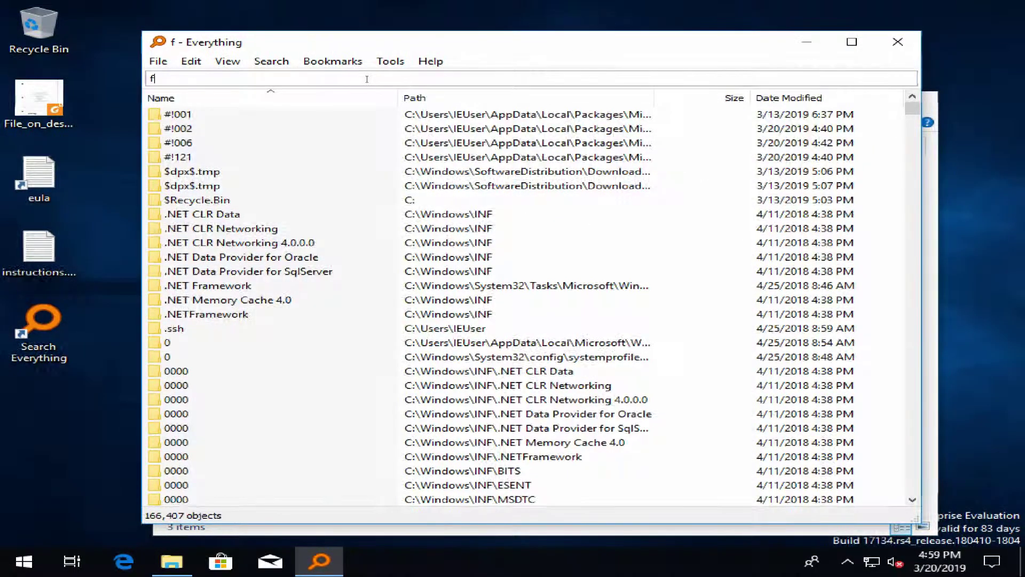
text(ile_o)
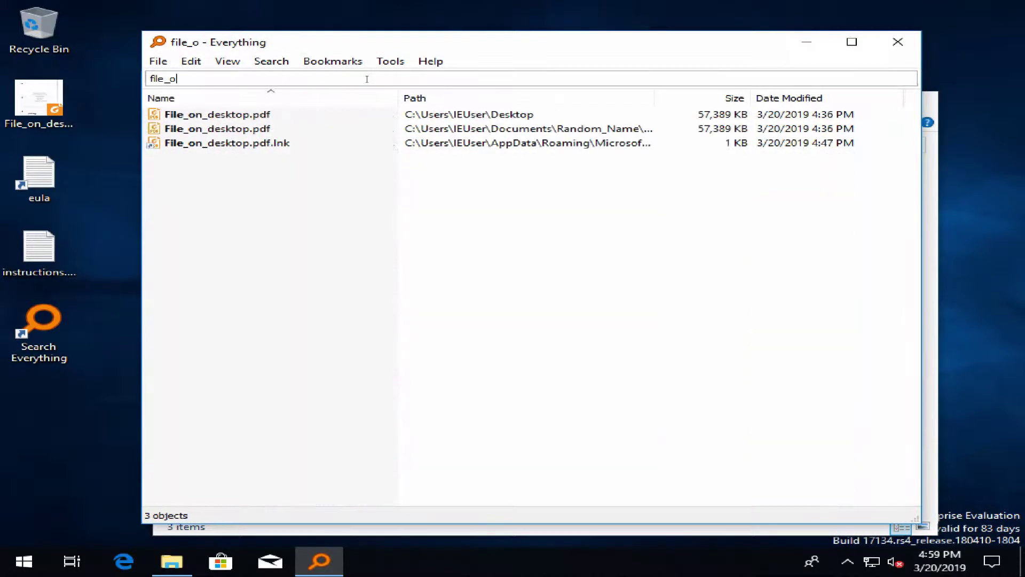
text(n_d)
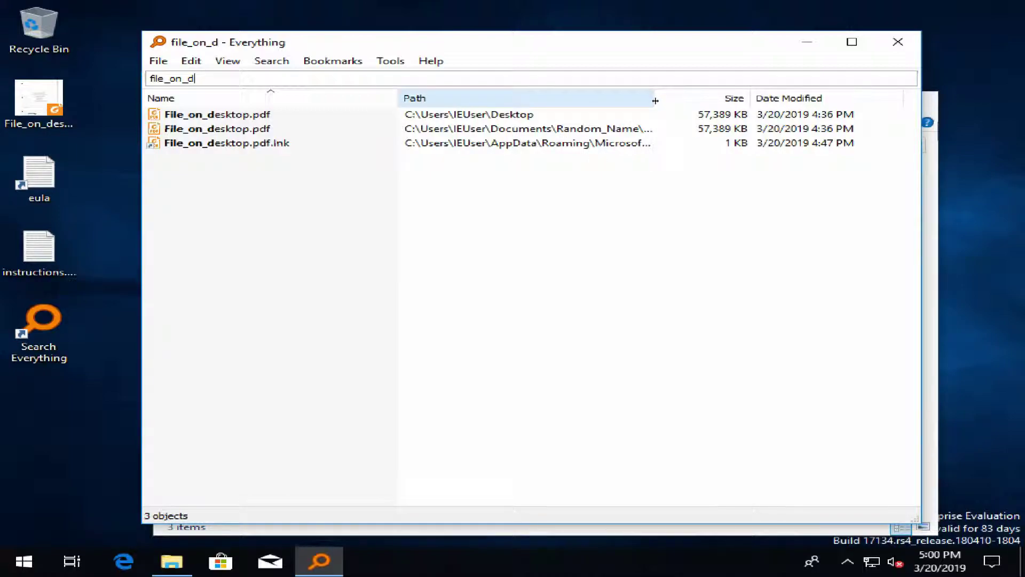
drag(655, 101, 764, 98)
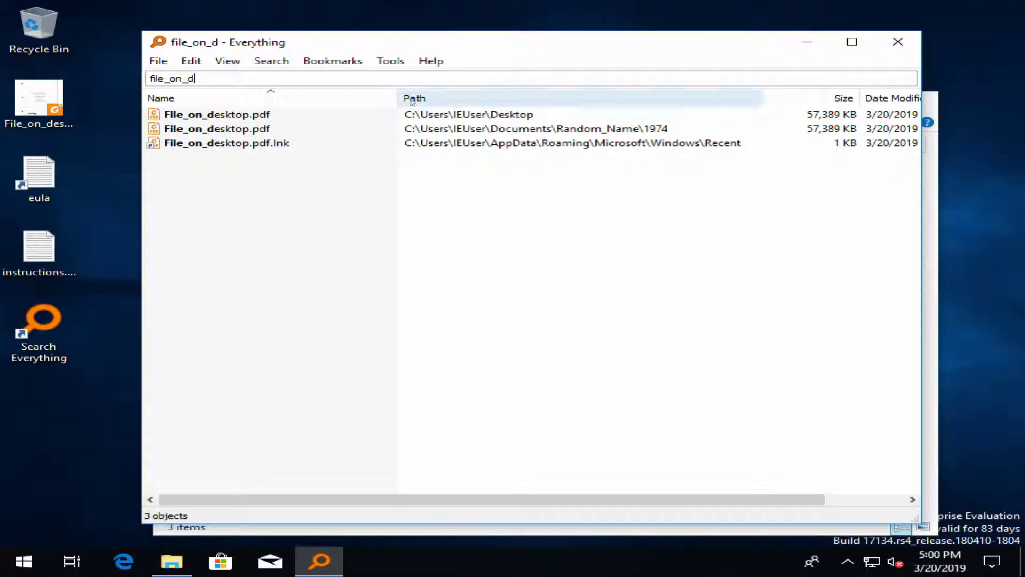
drag(397, 98, 331, 97)
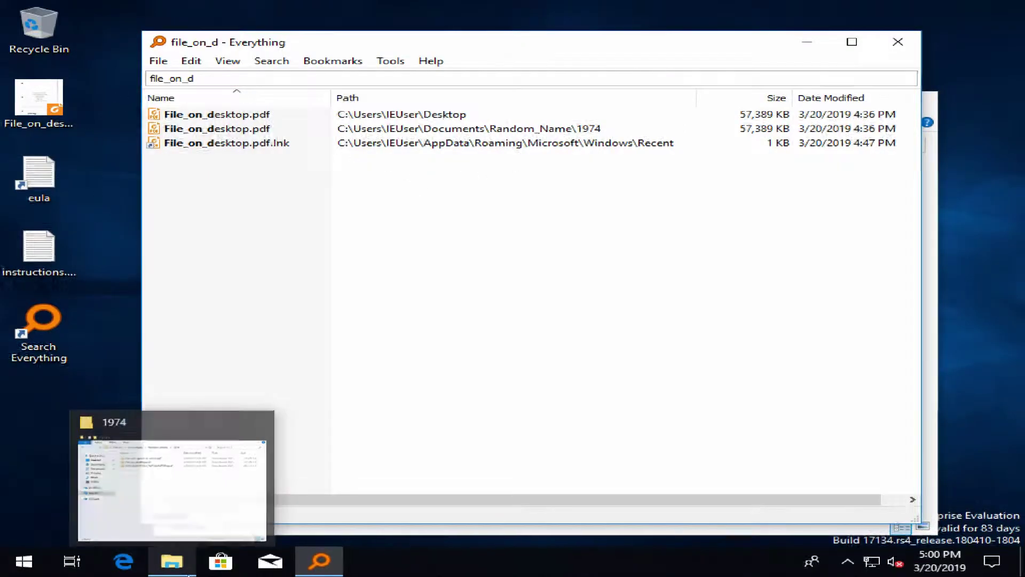
Minimize the 1974 window, search 'file with', and open the found PDF's folder with Ctrl+Enter
click(171, 560)
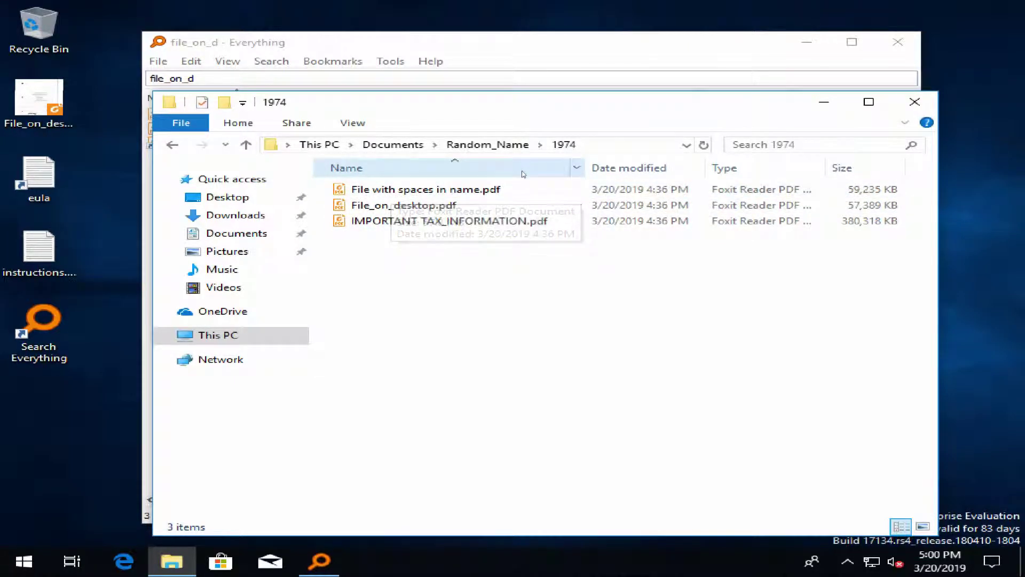
click(824, 102)
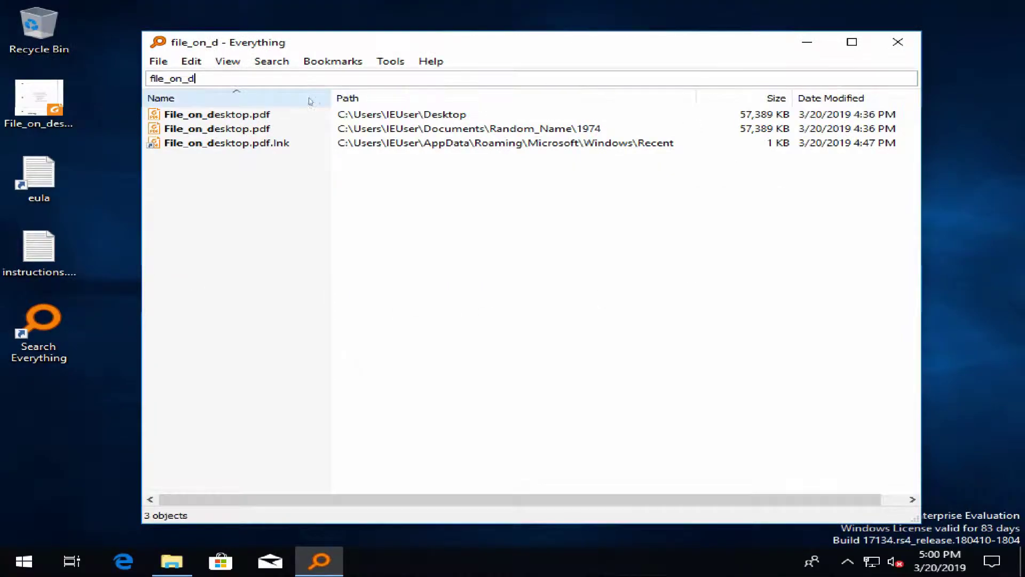
drag(235, 78, 101, 78)
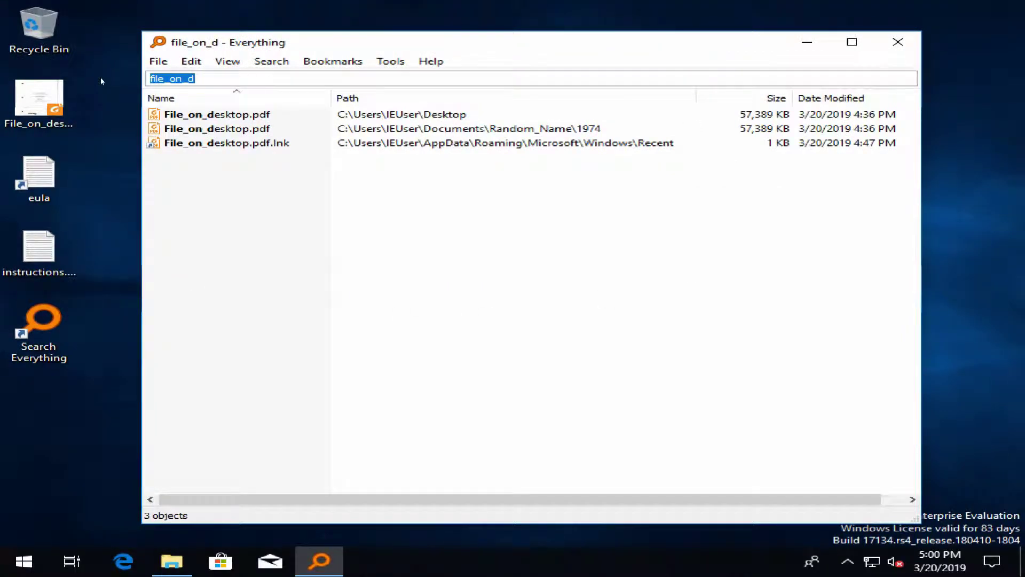
text(file )
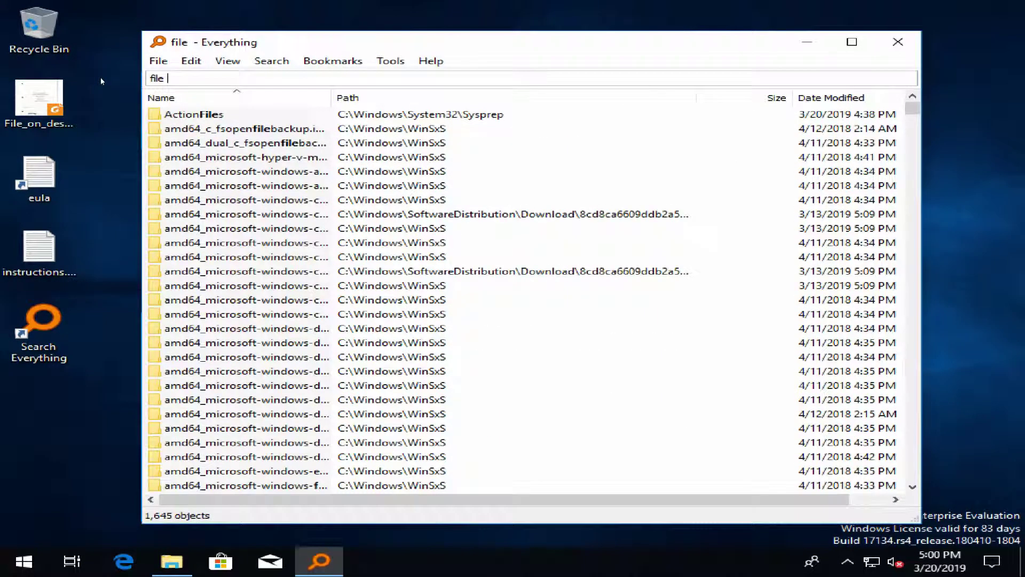
text(with)
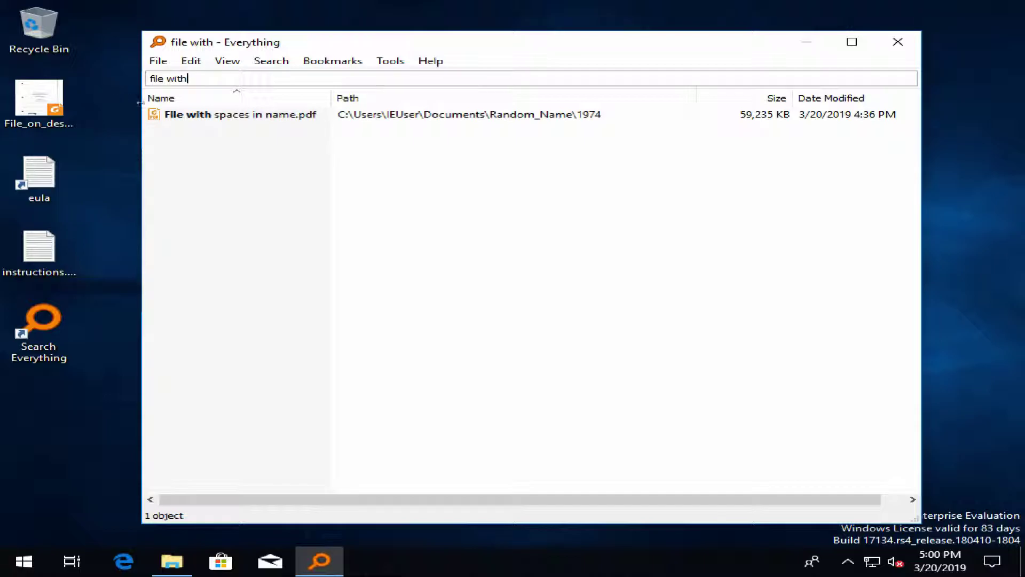
key(ctrl+Return)
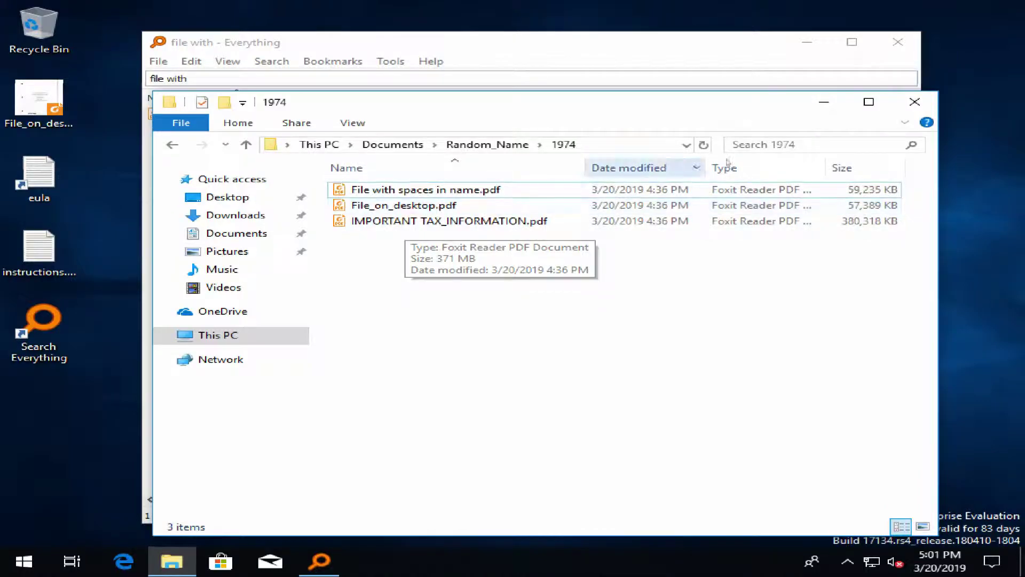
Reopen and minimize the result's folder, then replace the search with 'important'
click(823, 101)
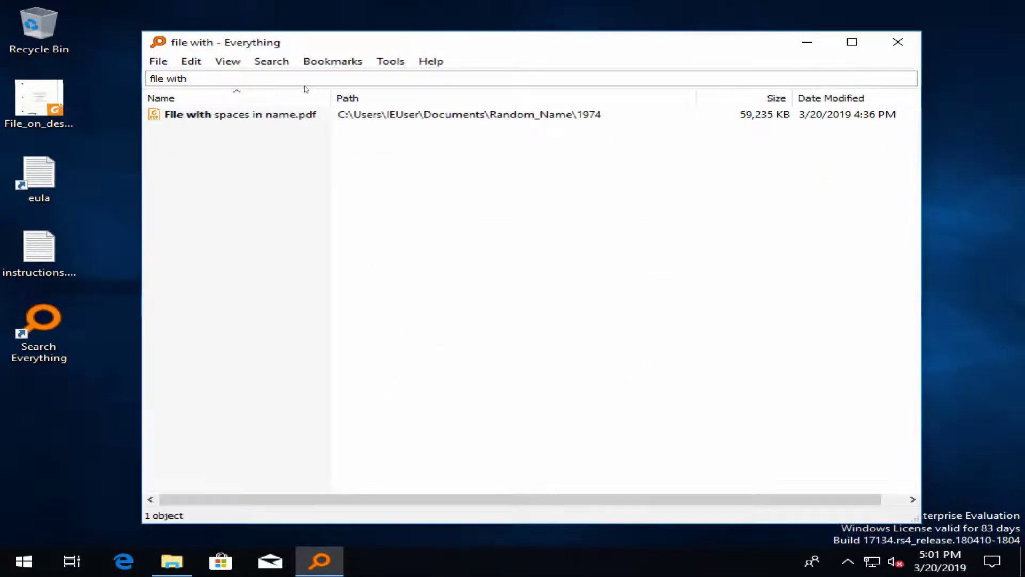
click(253, 80)
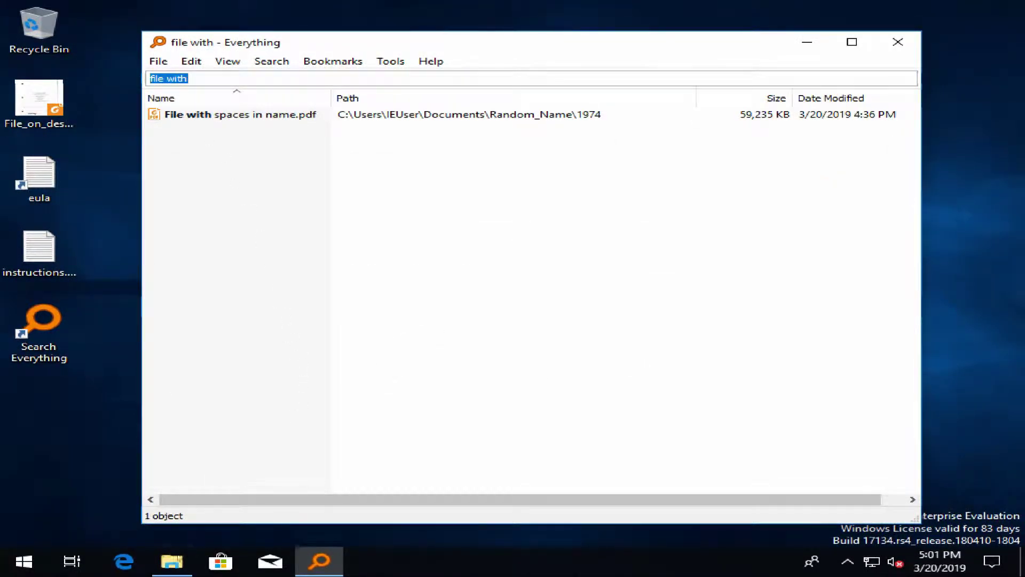
key(ctrl+Return)
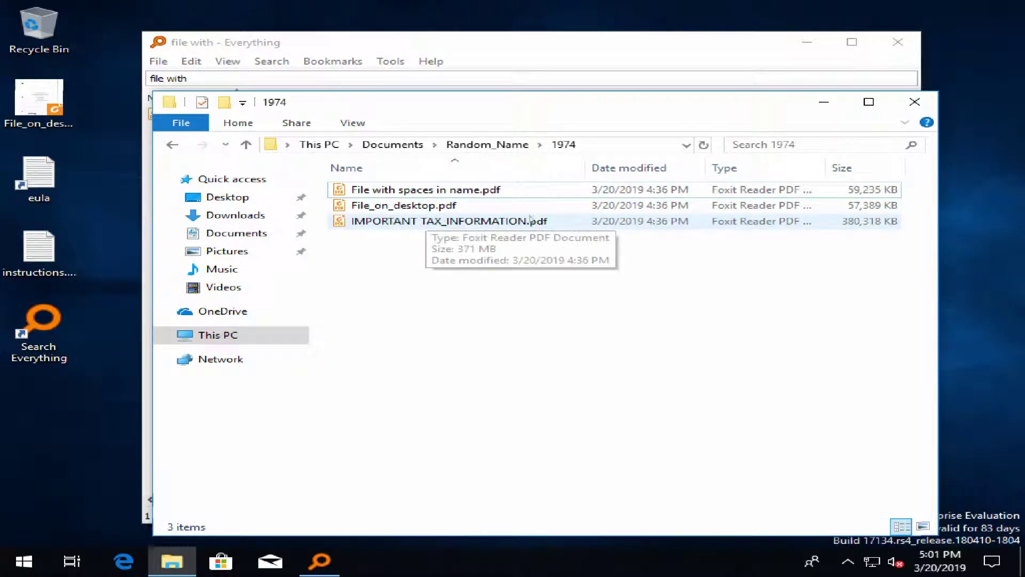
click(823, 102)
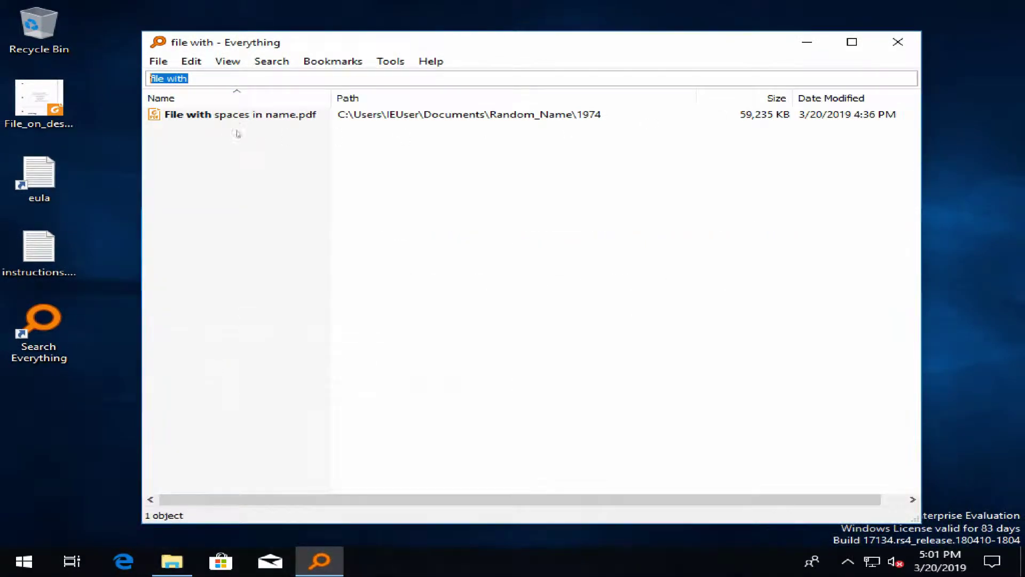
click(203, 81)
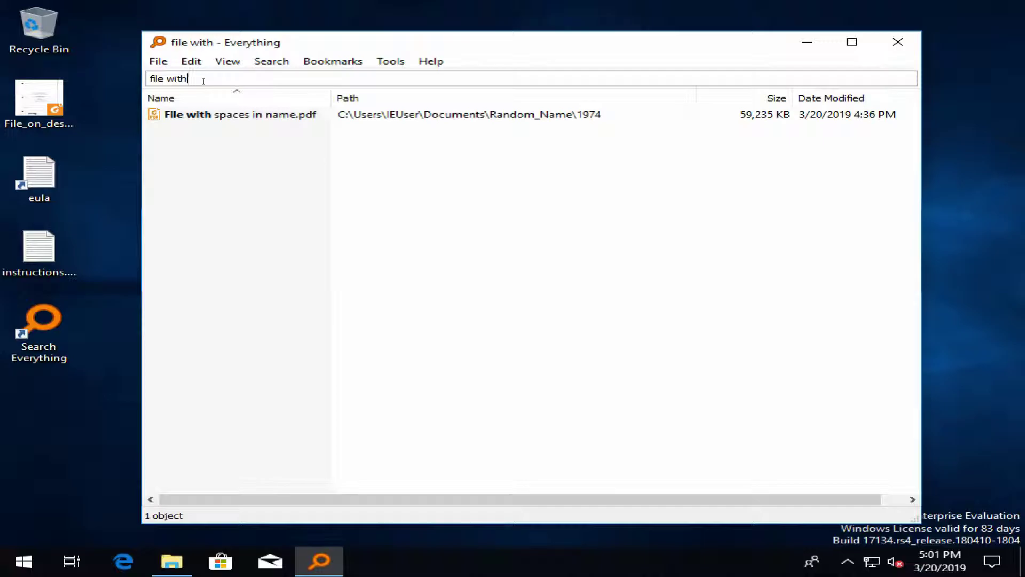
double_click(204, 81)
text(import)
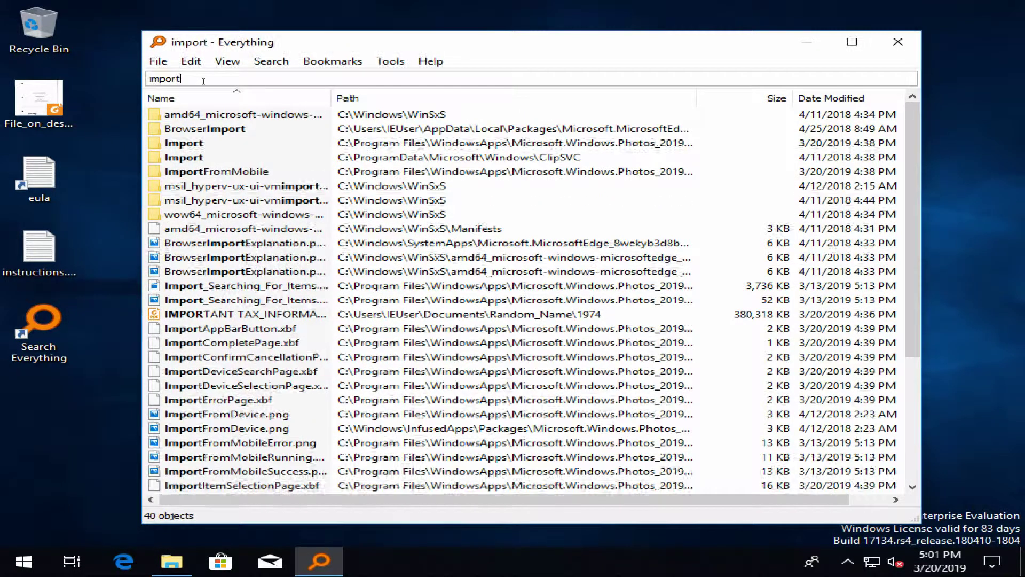
text(ant)
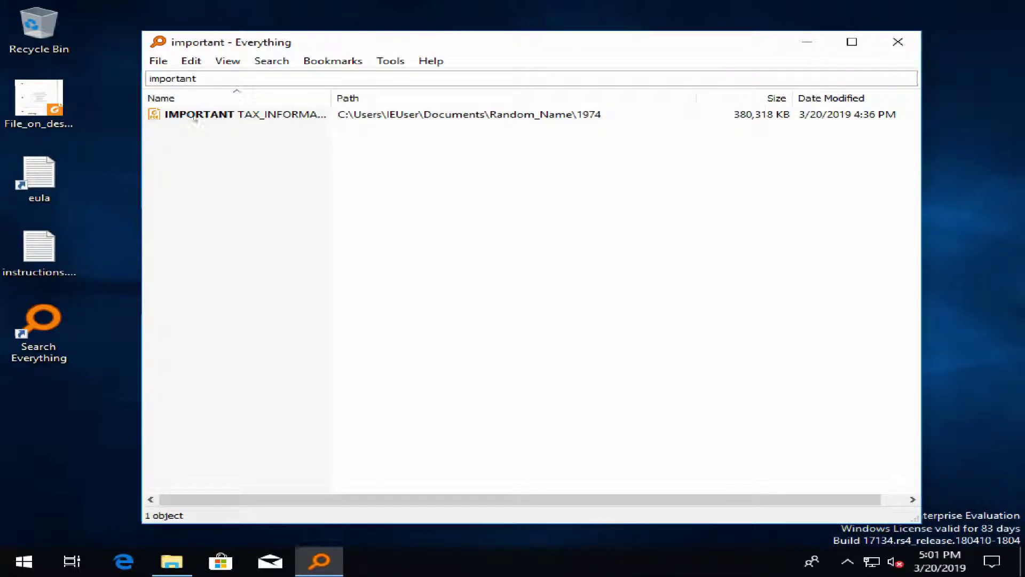
Open IMPORTANT TAX_INFORMATION.pdf in Foxit Reader, scroll through page 1, then close Foxit
double_click(163, 115)
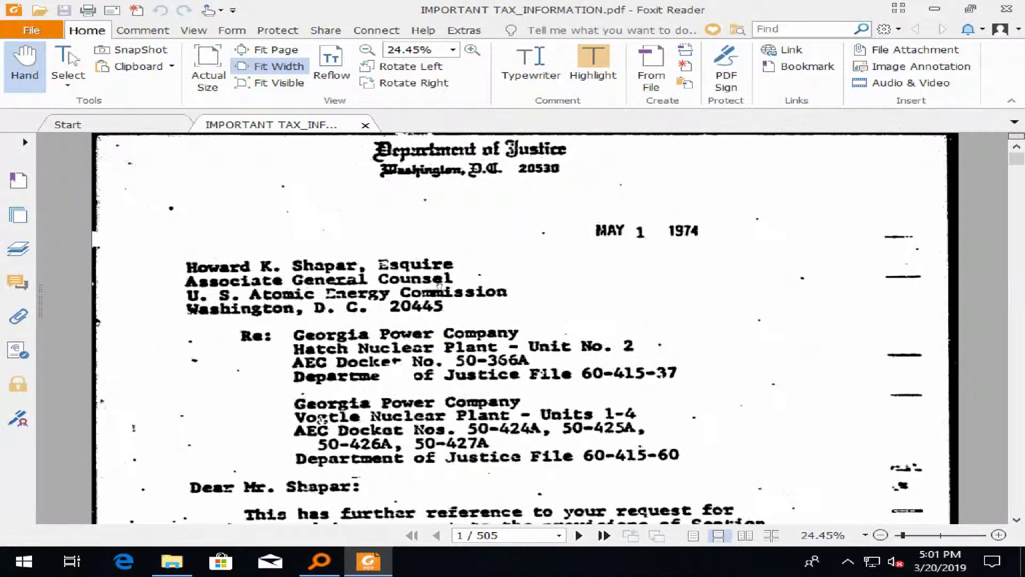
scroll(451, 285, down, 15)
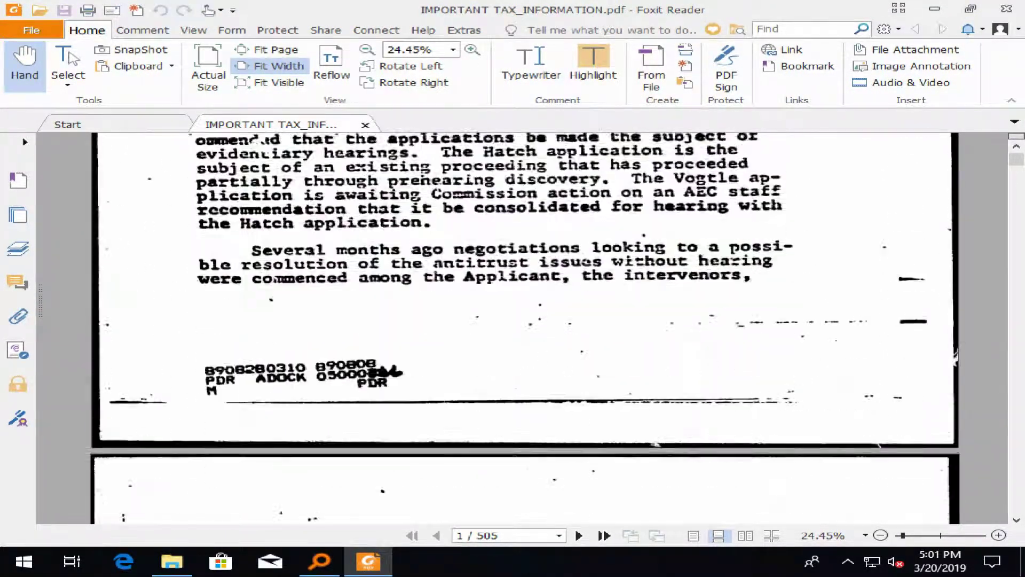
click(1007, 10)
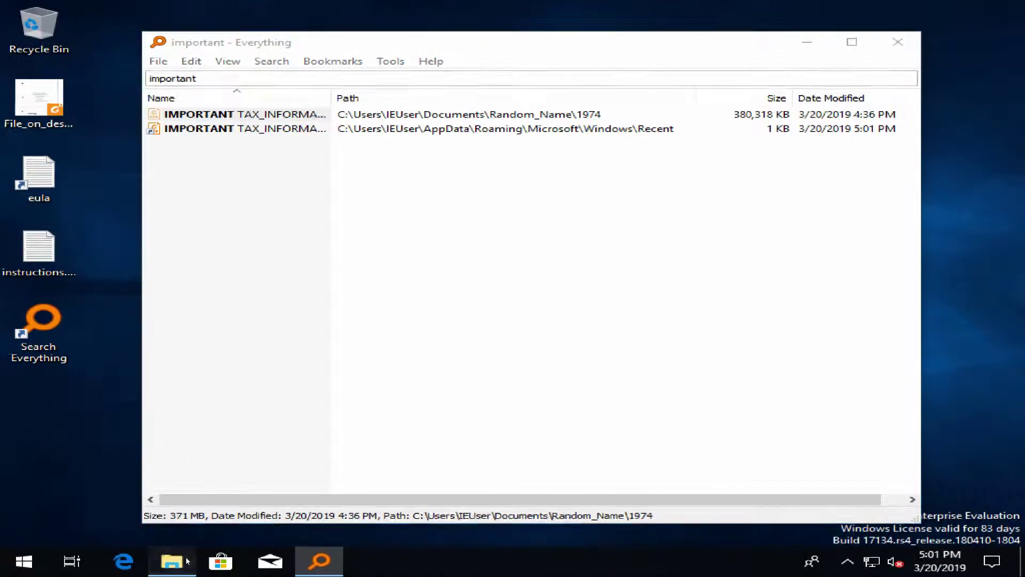
Bring File Explorer back and open the 1984 folder inside Random_Name
click(187, 560)
click(487, 144)
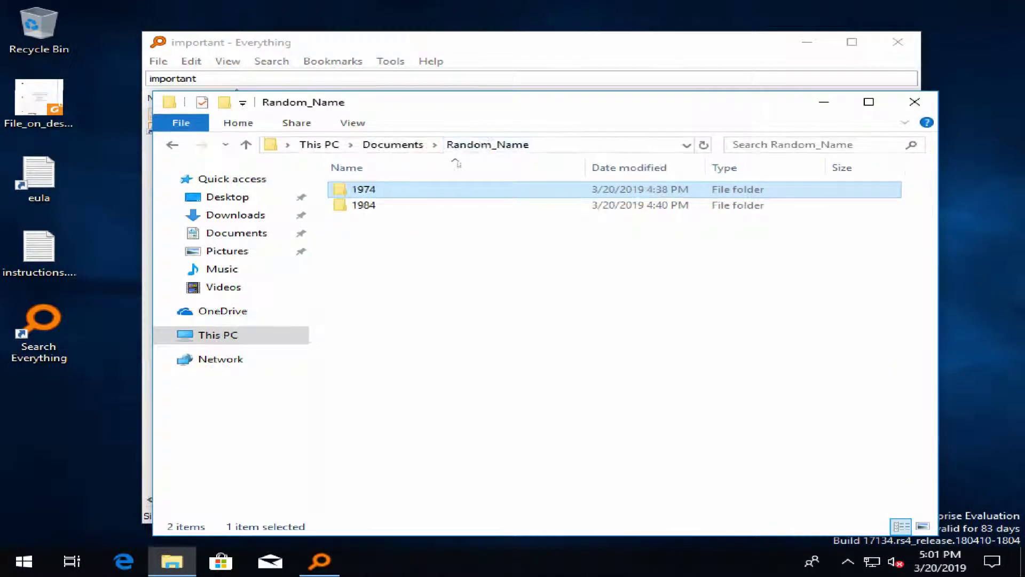
double_click(363, 207)
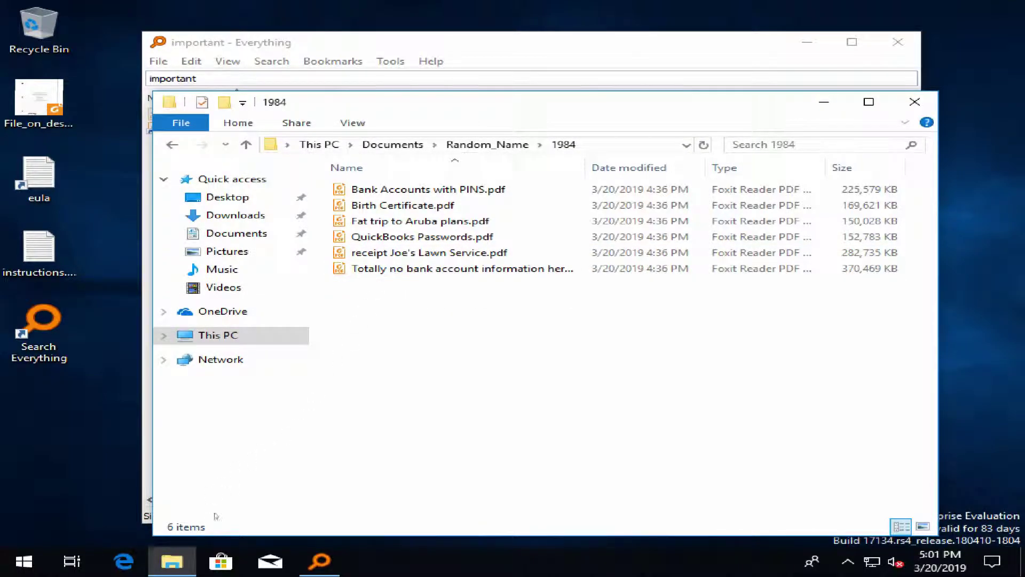
Back in Everything, replace the search text with "joe's"
key(alt+Tab)
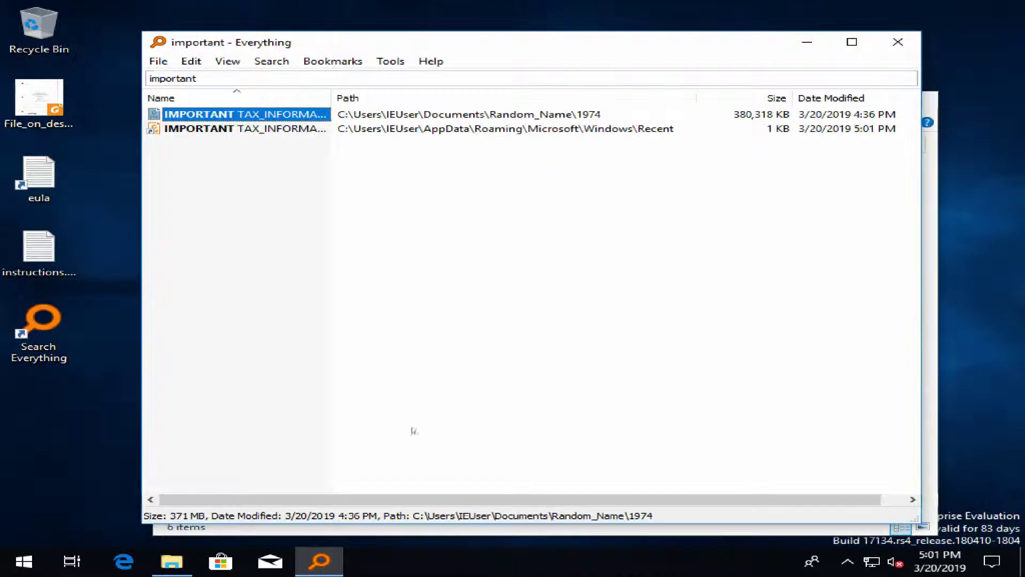
key(ctrl+f)
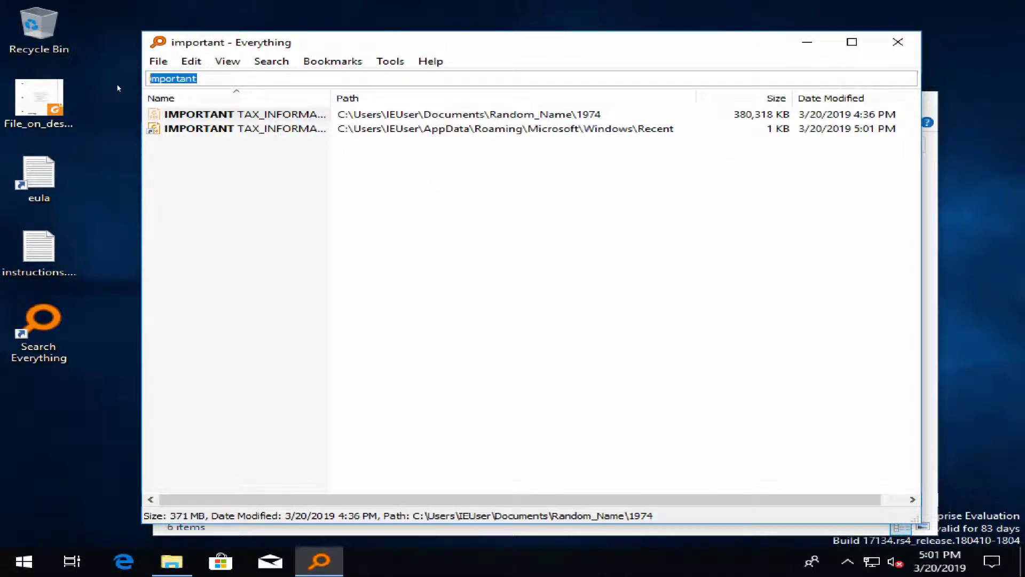
text(joe's)
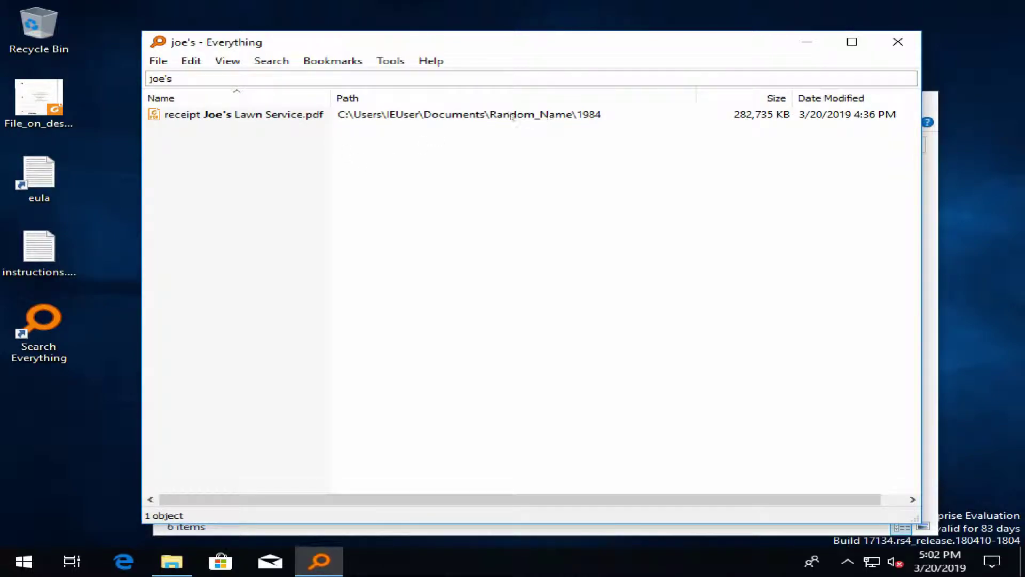
Open receipt Joe's Lawn Service.pdf in Foxit Reader and scroll through its first page
key(Tab)
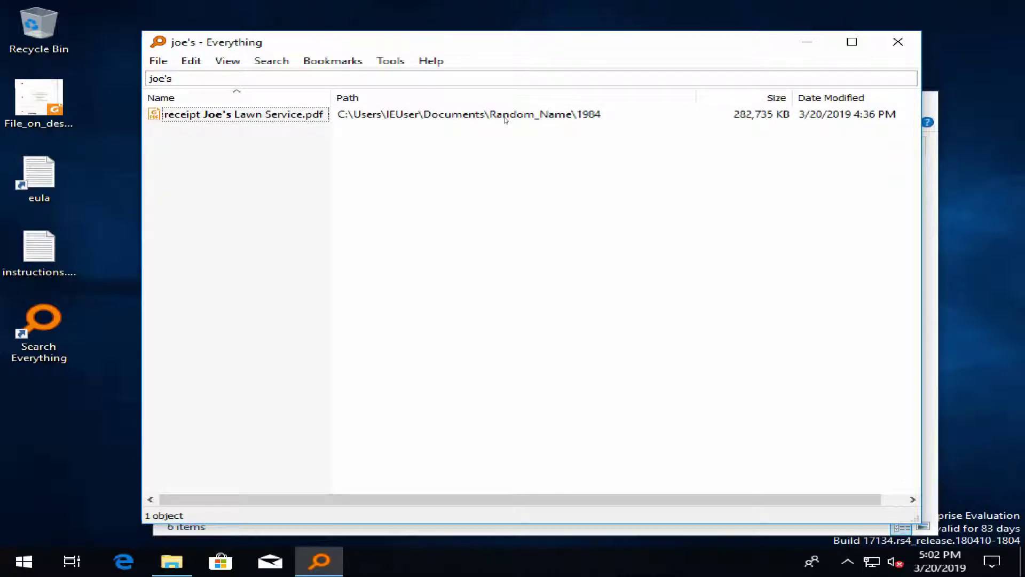
double_click(197, 117)
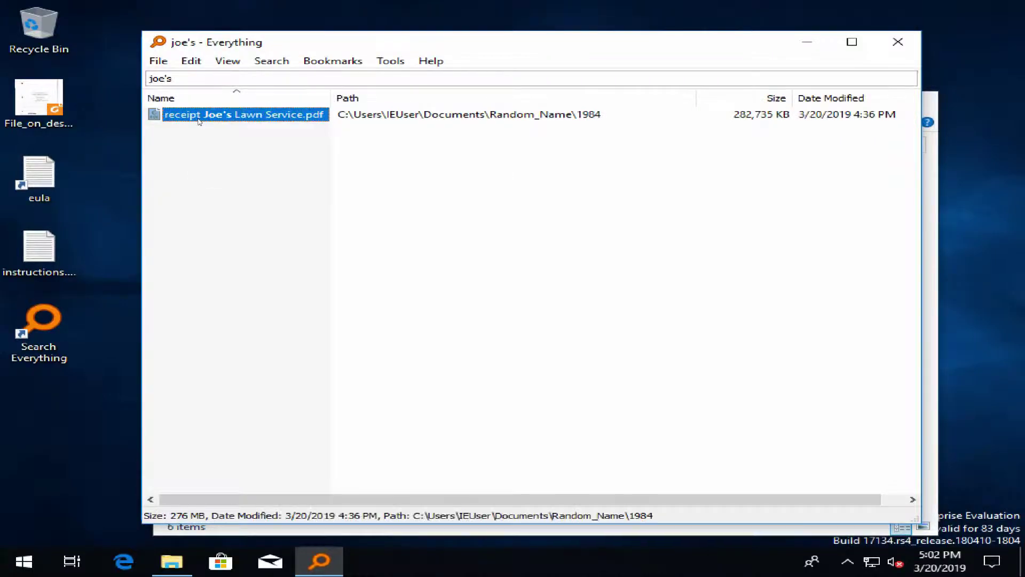
scroll(516, 238, down, 3)
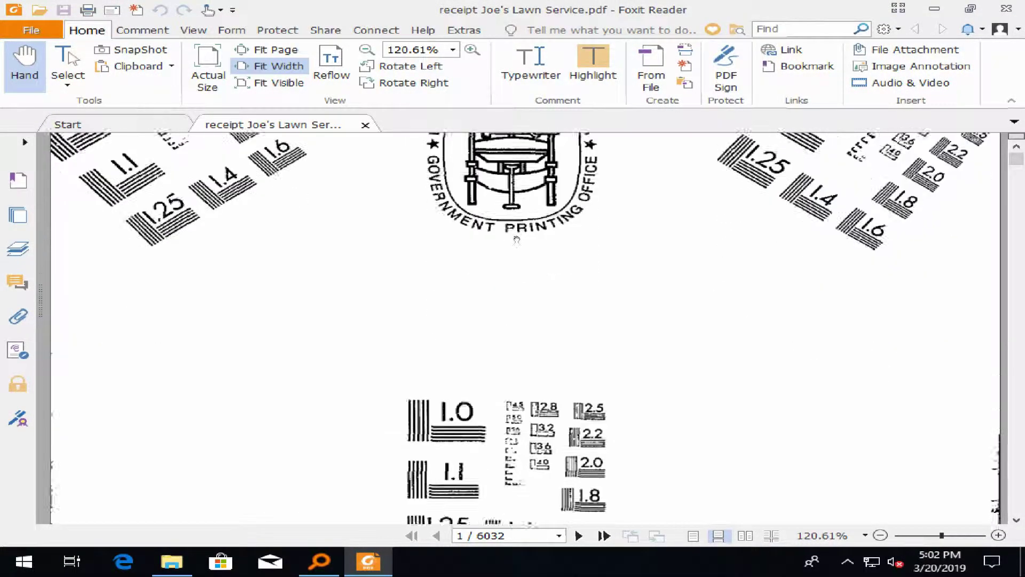
scroll(517, 239, down, 2)
scroll(516, 238, up, 5)
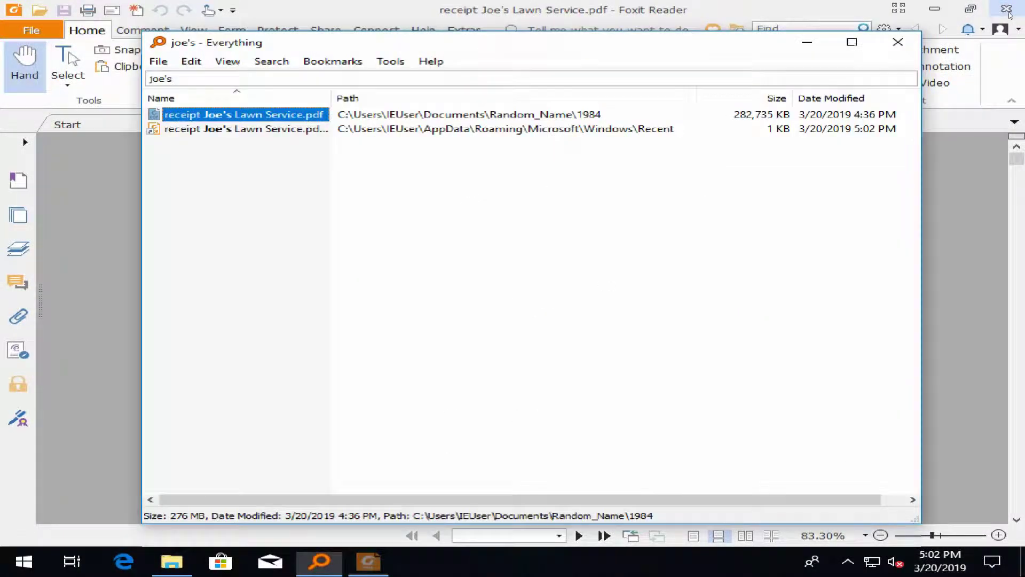
Close Foxit and switch Everything's results to Extra Large Thumbnails view
click(1007, 10)
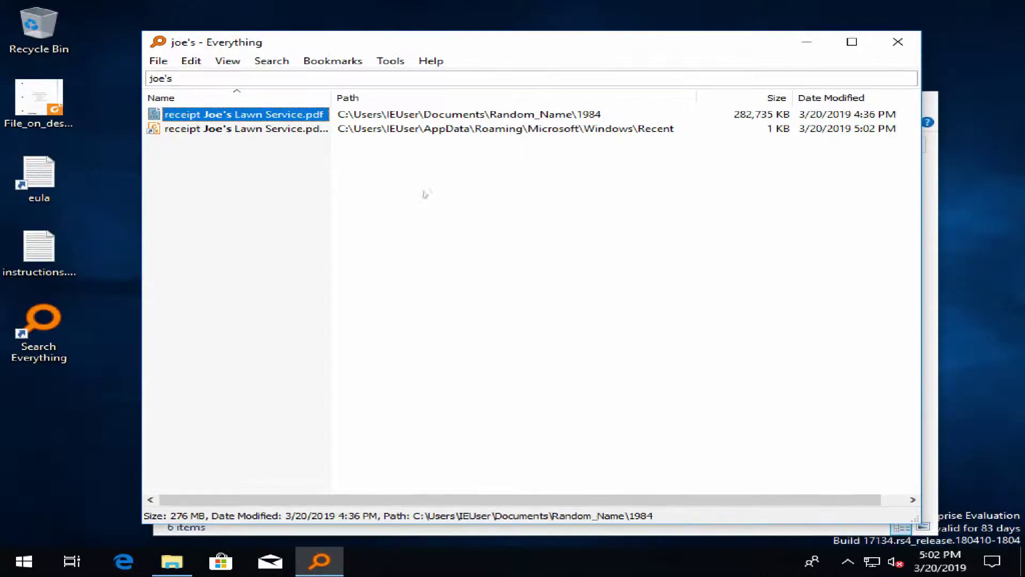
click(380, 114)
right_click(379, 114)
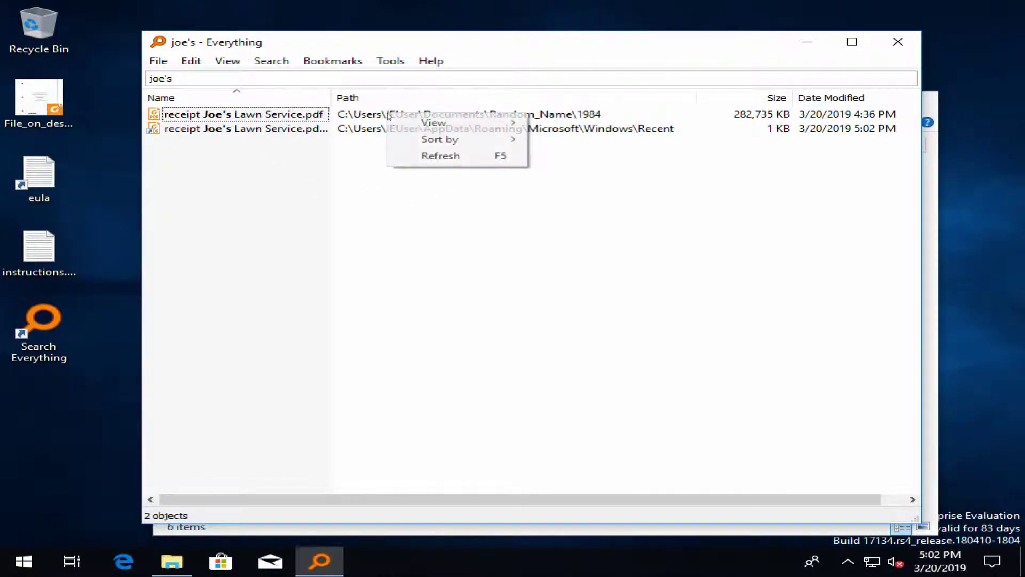
key(Escape)
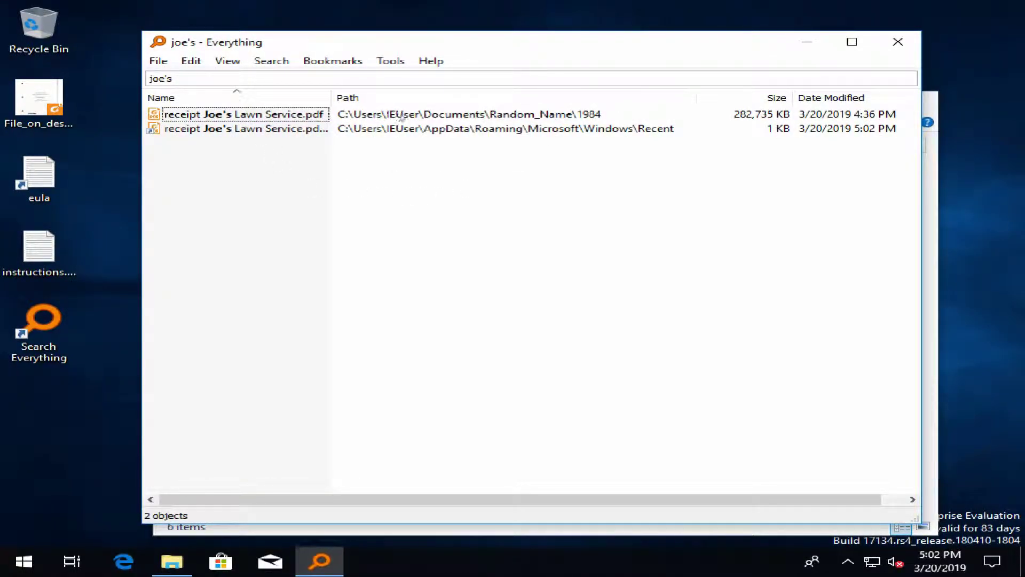
right_click(401, 115)
mouse_move(470, 129)
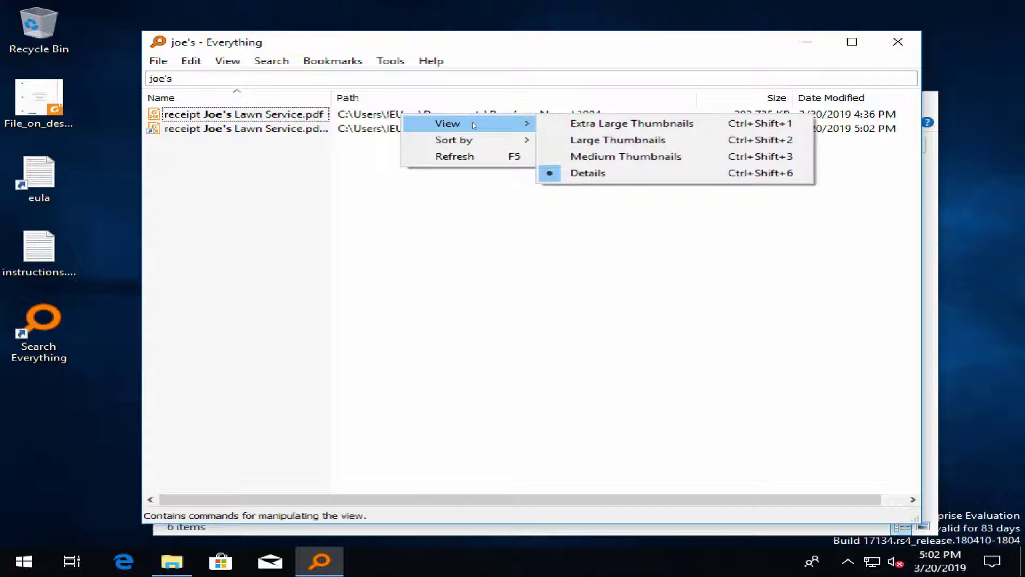
click(613, 124)
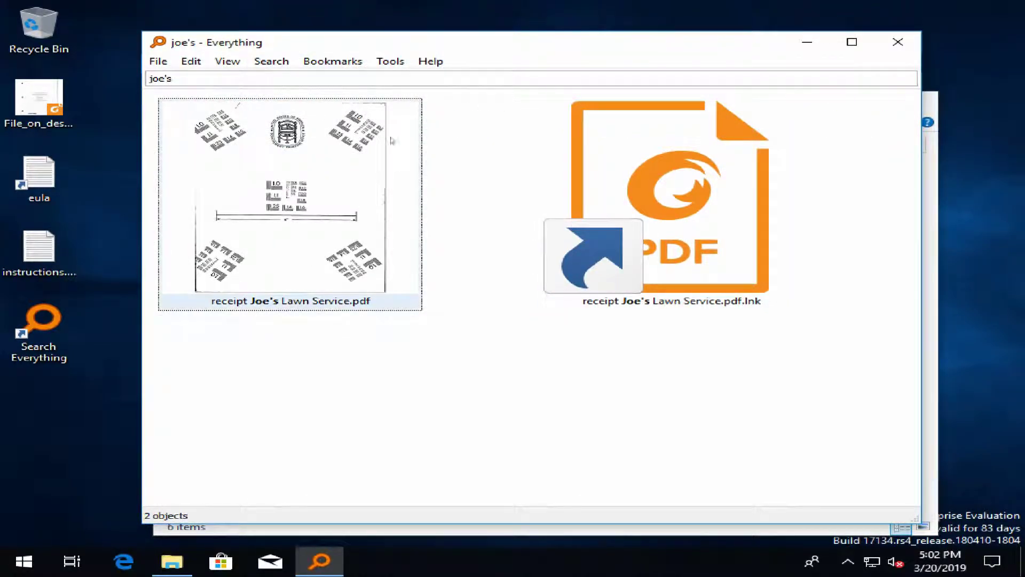
Switch the joe's results back to the Details view
right_click(404, 144)
right_click(488, 119)
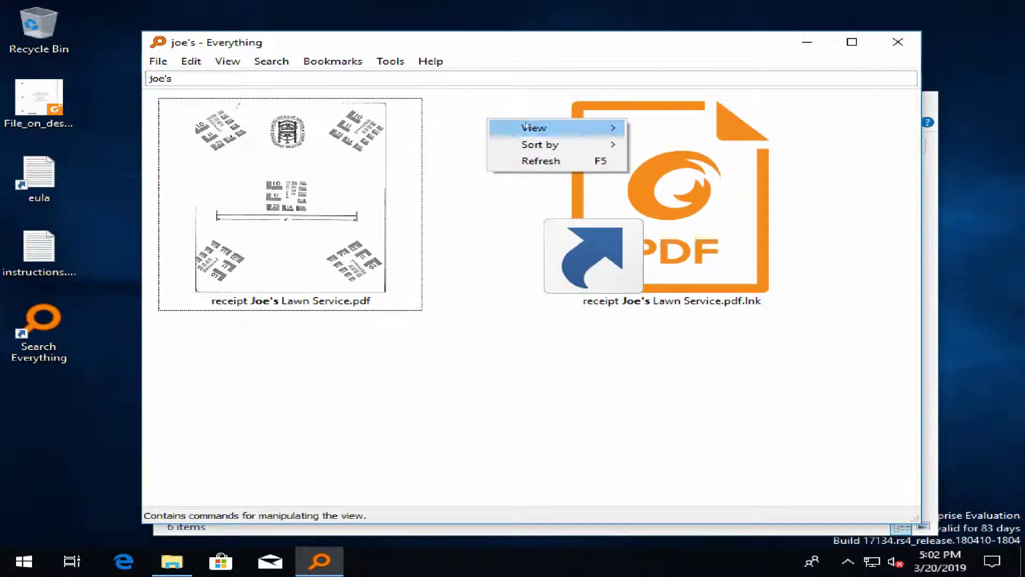
mouse_move(540, 131)
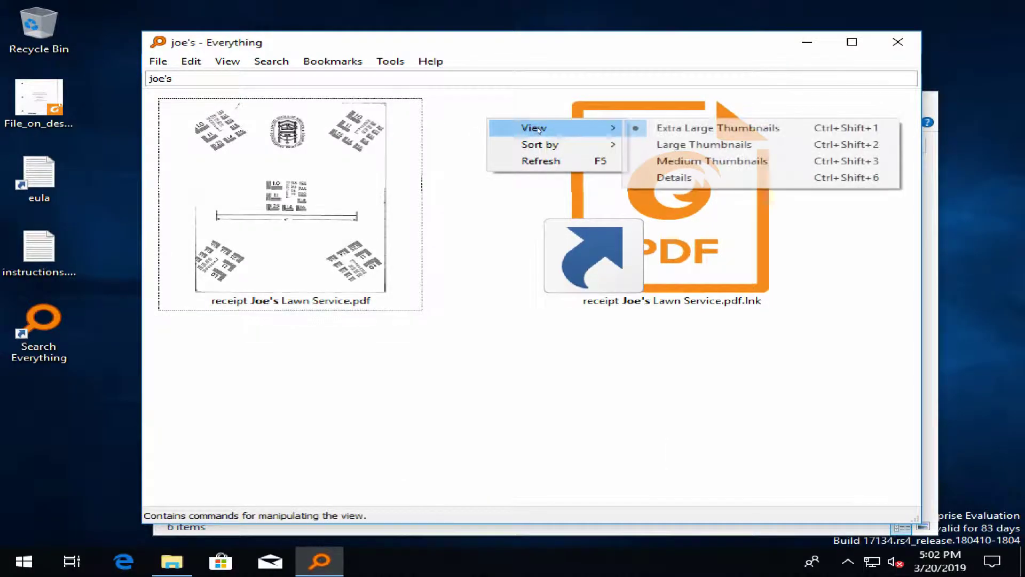
click(693, 178)
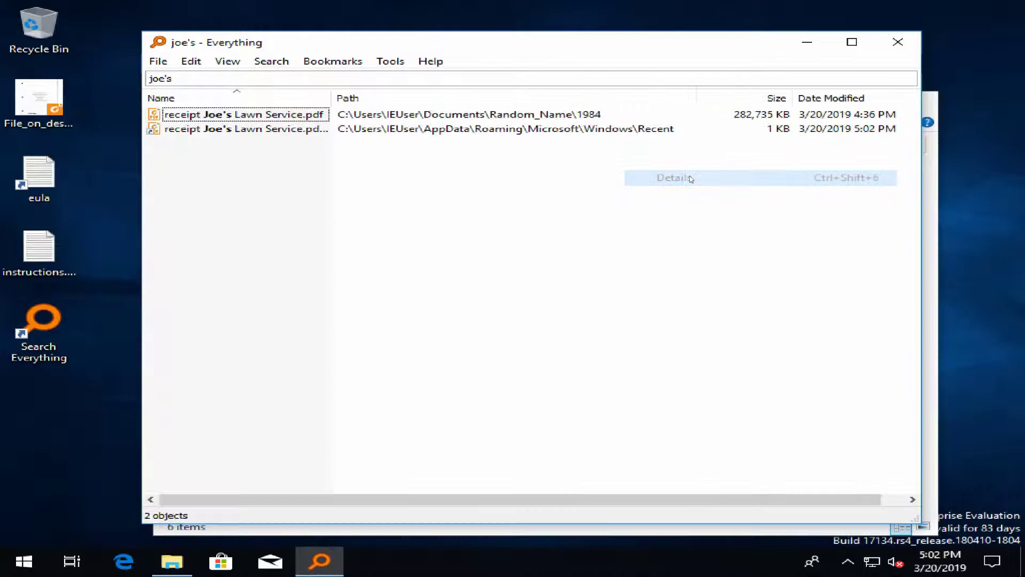
Copy the full path of receipt Joe's Lawn Service.pdf to the clipboard
right_click(290, 117)
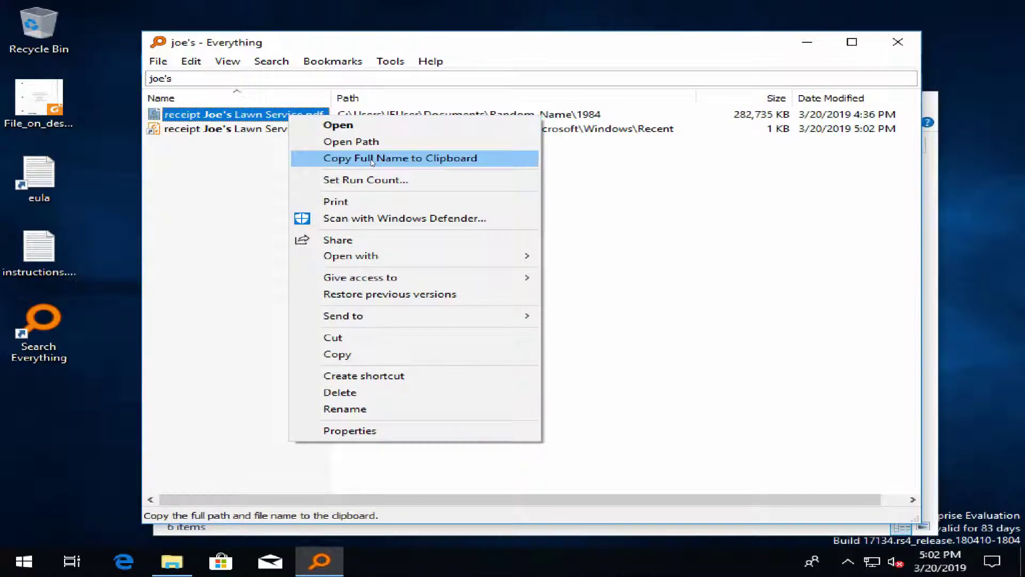
click(373, 159)
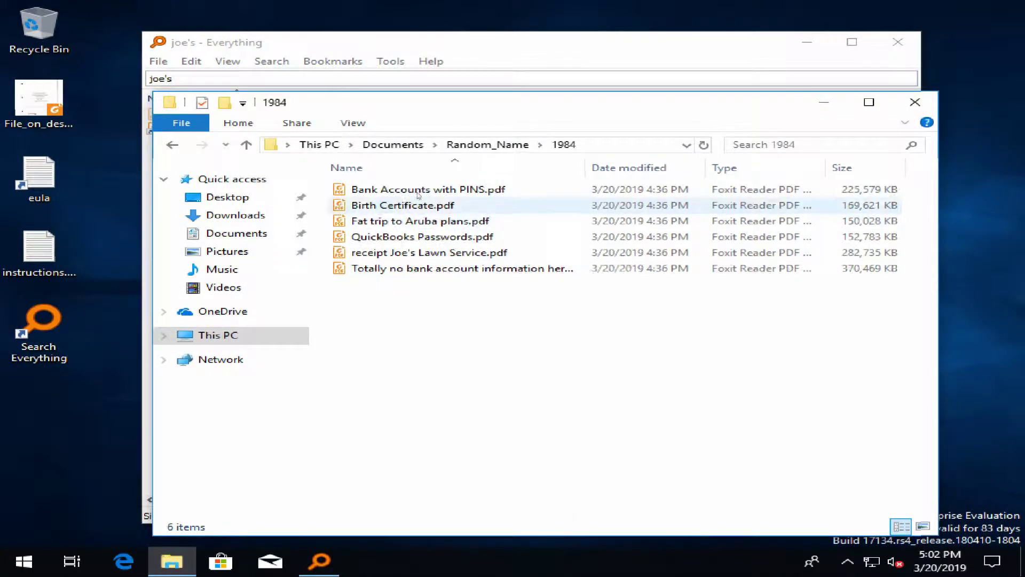
mouse_move(521, 103)
mouse_down()
mouse_move(549, 156)
mouse_move(515, 99)
mouse_up()
click(589, 144)
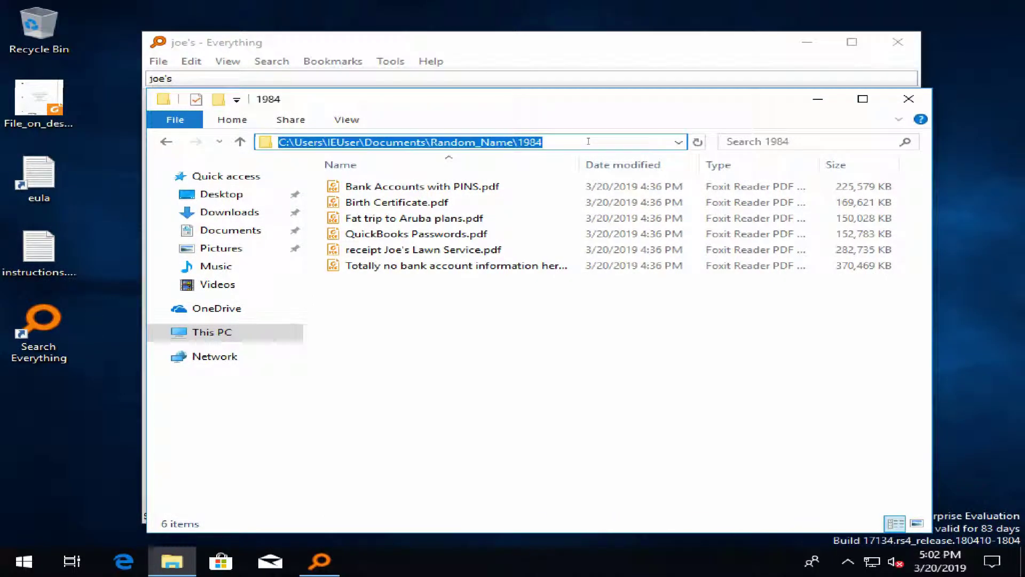
key(BackSpace)
key(ctrl+v)
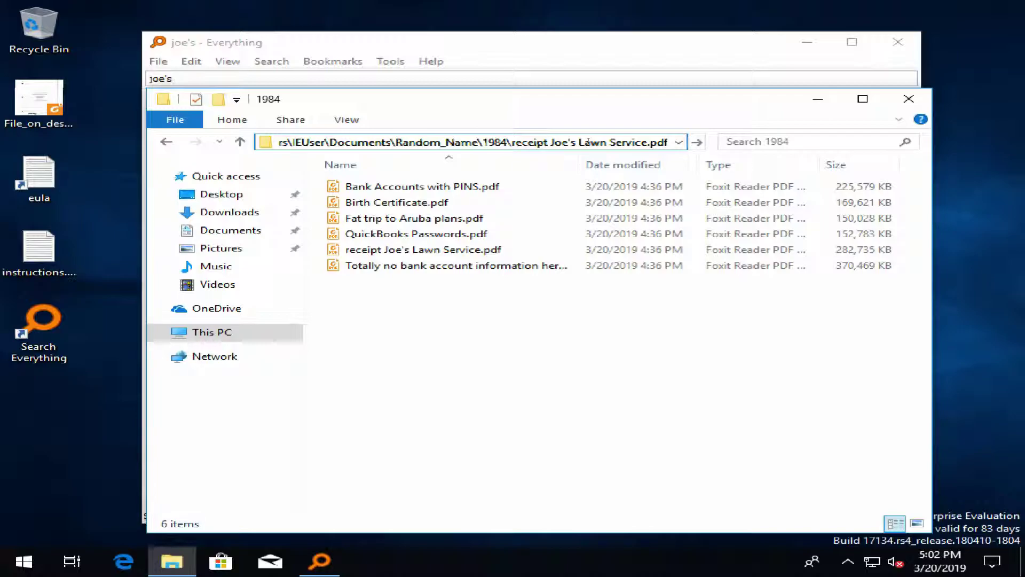
key(BackSpace)
key(BackSpace)
key(BackSpace)
key(BackSpace)
key(BackSpace)
key(BackSpace)
key(BackSpace)
key(BackSpace)
key(BackSpace)
key(BackSpace)
key(BackSpace)
key(BackSpace)
key(BackSpace)
key(BackSpace)
key(BackSpace)
key(BackSpace)
key(BackSpace)
key(BackSpace)
key(BackSpace)
key(BackSpace)
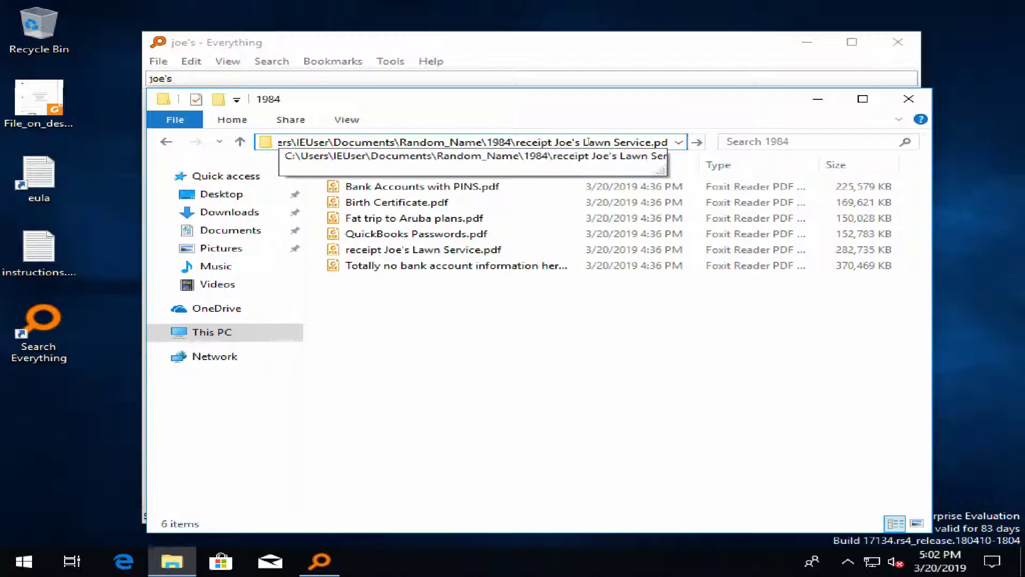
key(BackSpace)
key(BackSpace)
key(BackSpace)
key(BackSpace)
key(BackSpace)
key(BackSpace)
key(BackSpace)
key(BackSpace)
key(BackSpace)
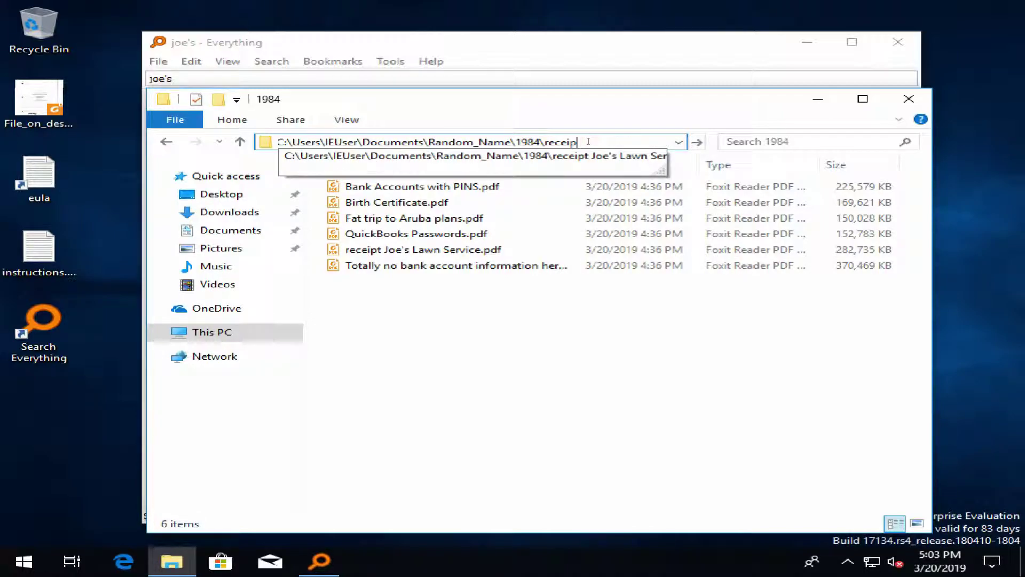
key(Return)
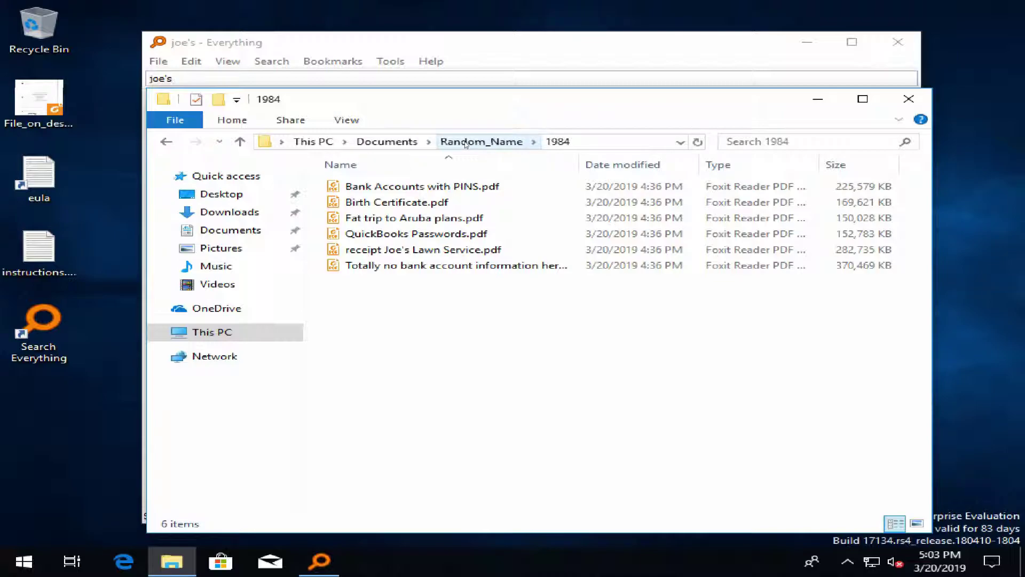
click(419, 142)
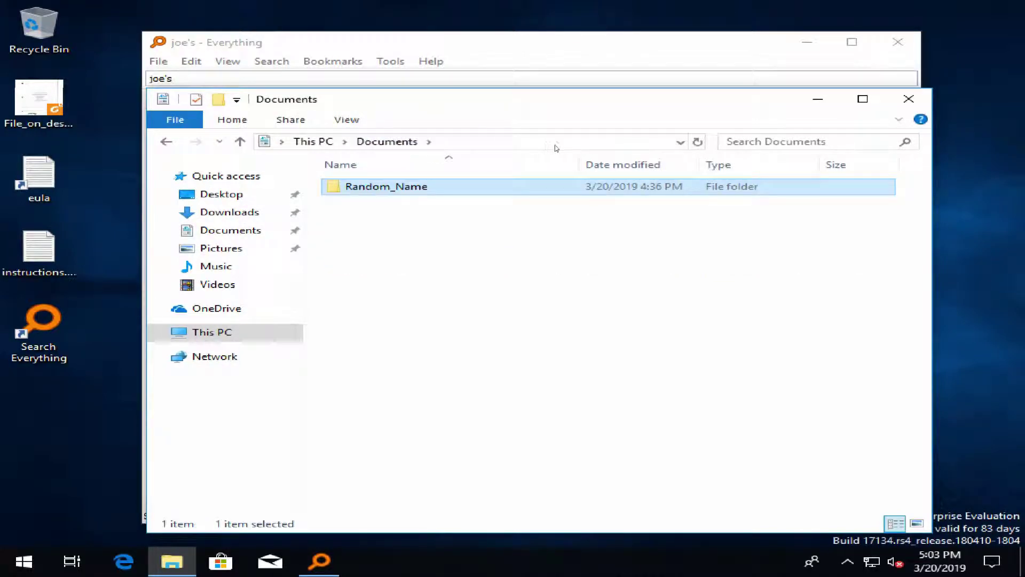
click(570, 143)
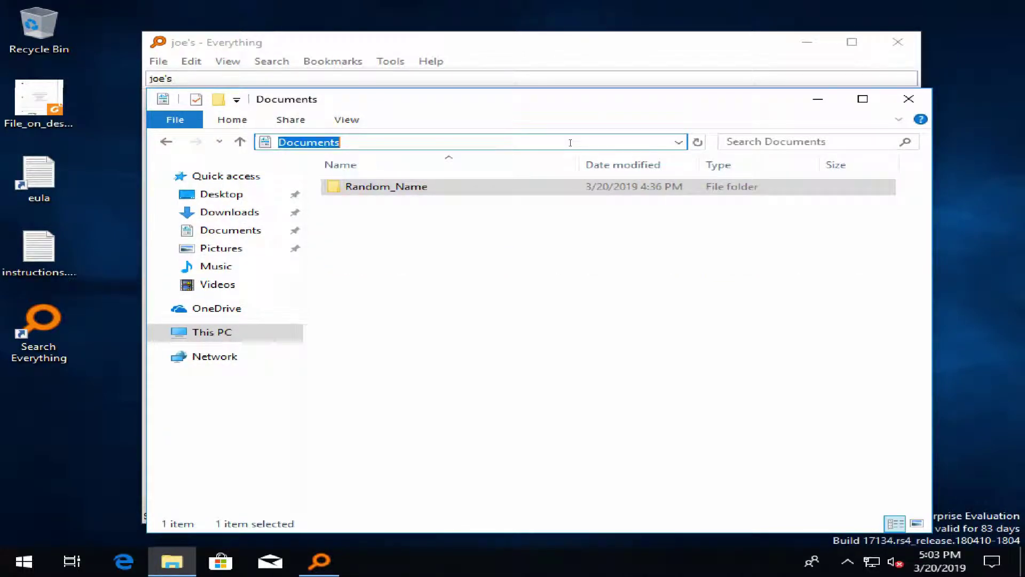
key(ctrl+v)
key(BackSpace)
key(BackSpace)
key(BackSpace)
key(BackSpace)
key(BackSpace)
key(BackSpace)
key(BackSpace)
key(BackSpace)
key(BackSpace)
key(BackSpace)
key(BackSpace)
key(BackSpace)
key(BackSpace)
key(BackSpace)
key(BackSpace)
key(BackSpace)
key(BackSpace)
key(BackSpace)
key(BackSpace)
key(BackSpace)
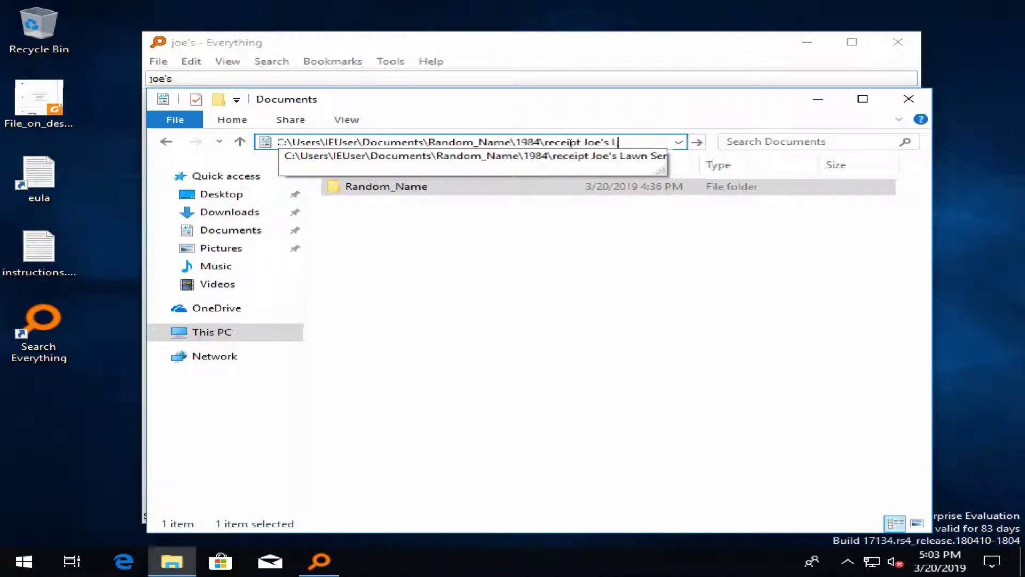
key(BackSpace)
key(Return)
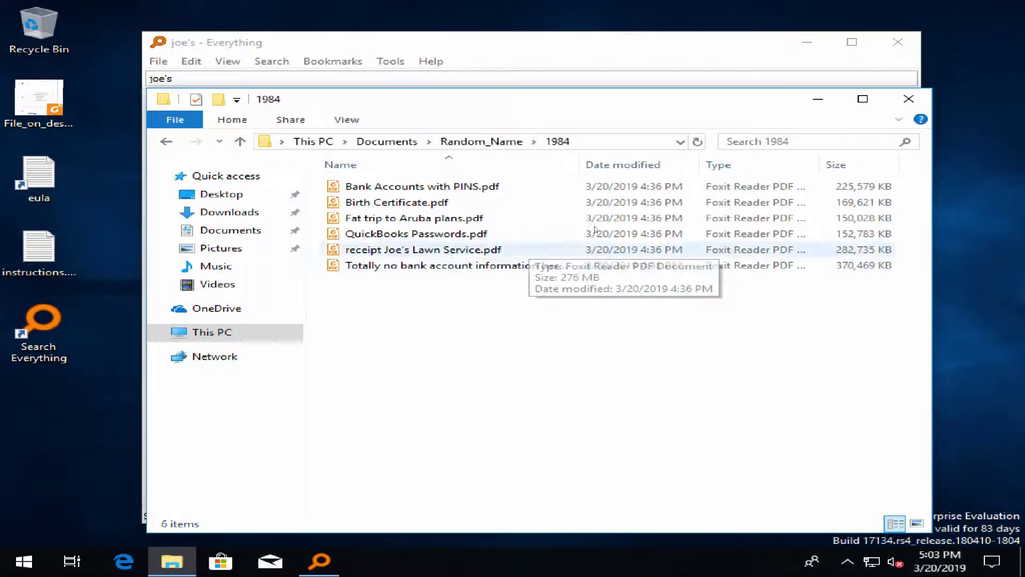
drag(639, 107, 632, 77)
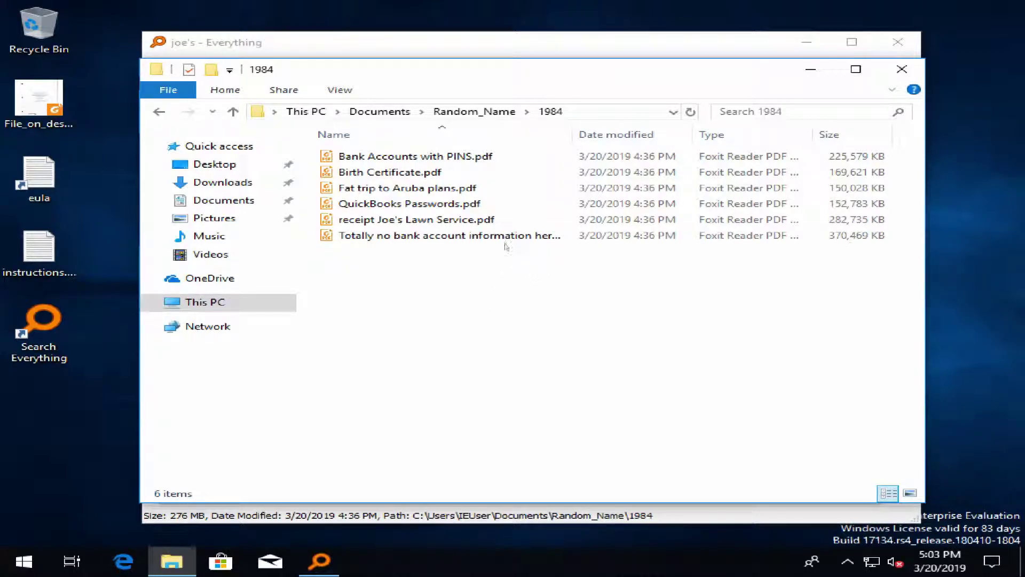
double_click(381, 158)
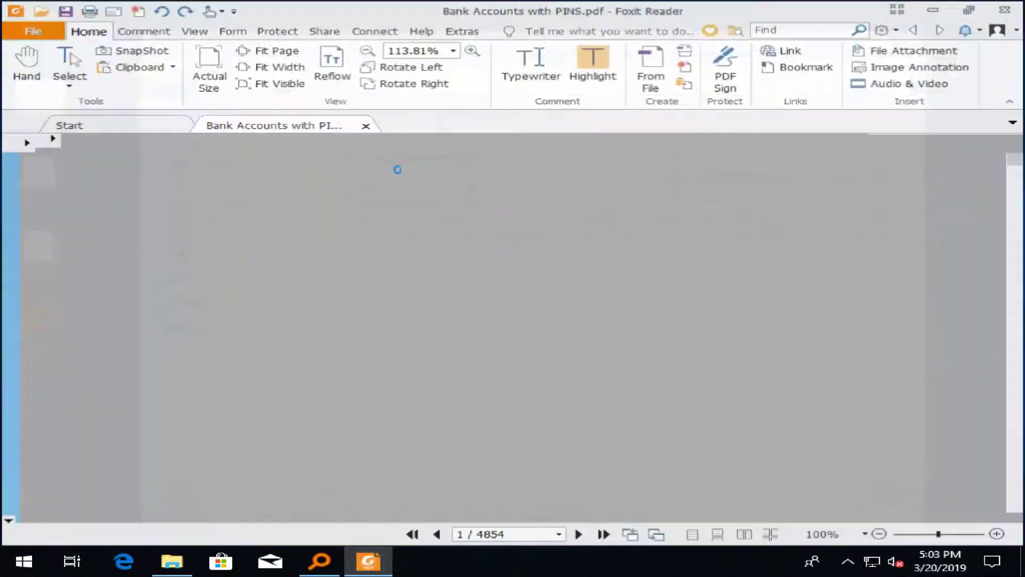
scroll(523, 325, down, 5)
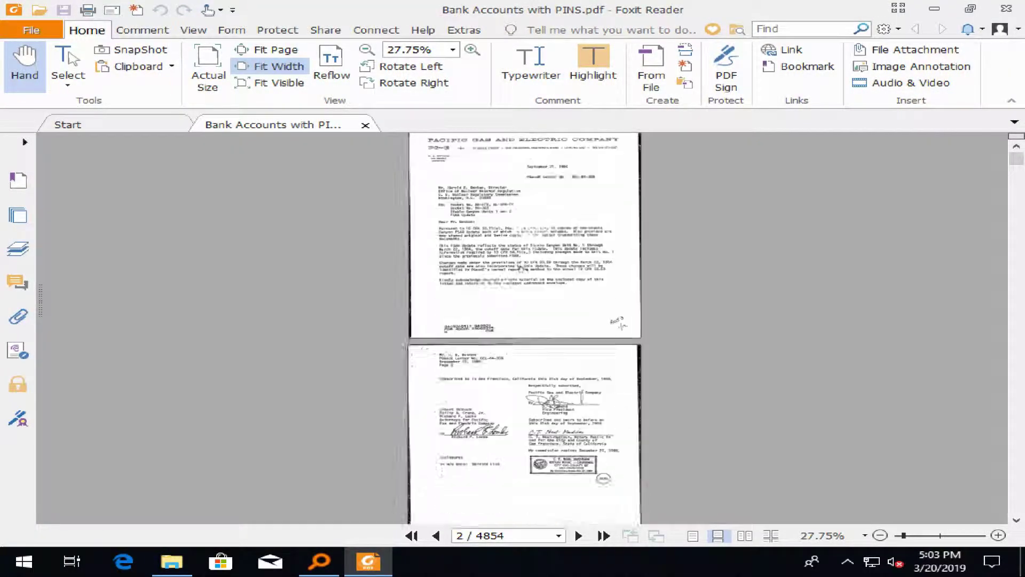
scroll(523, 325, down, 3)
scroll(524, 326, up, 4)
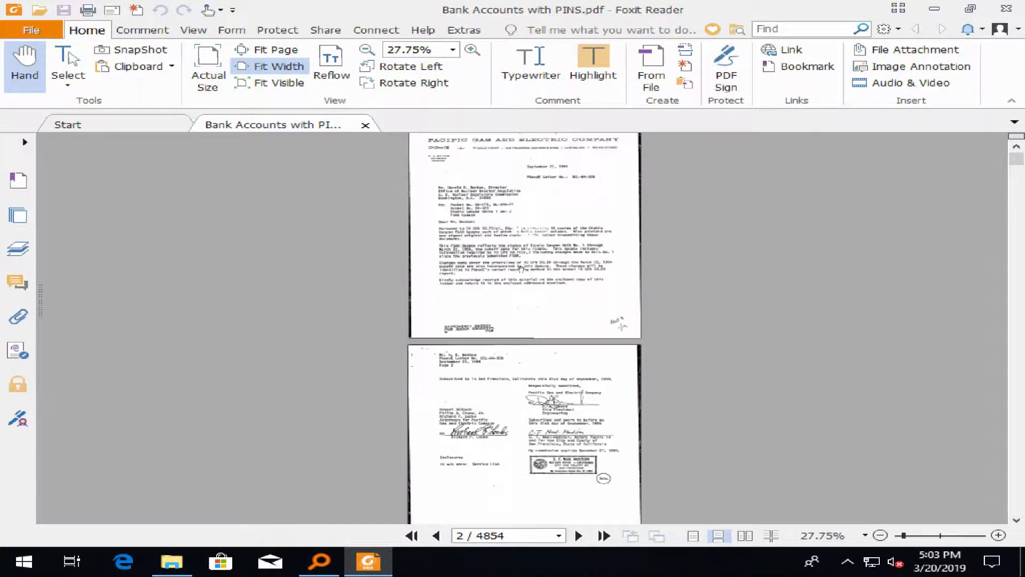
click(1006, 10)
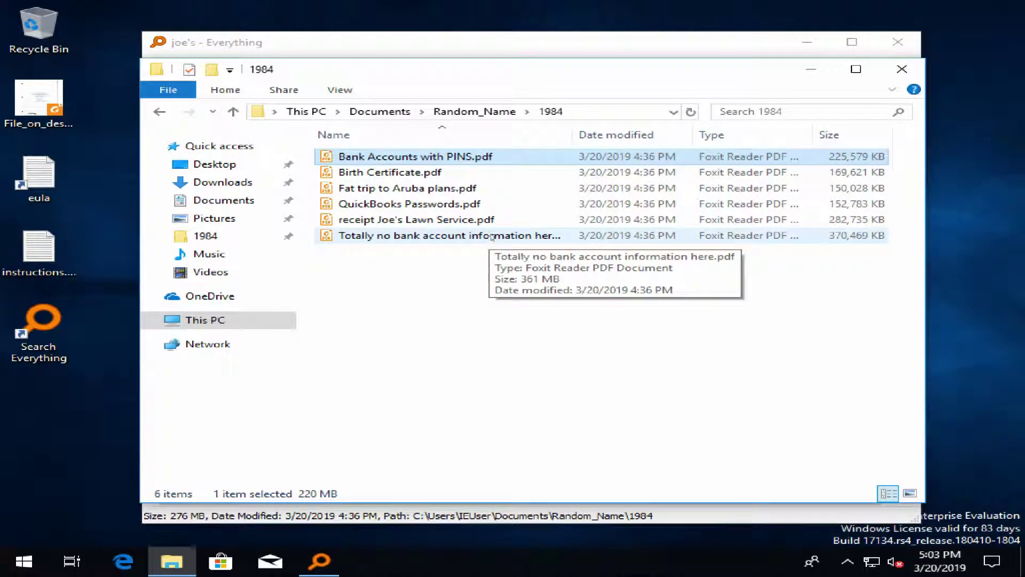
Close the 1984 File Explorer window and the Everything window
click(902, 69)
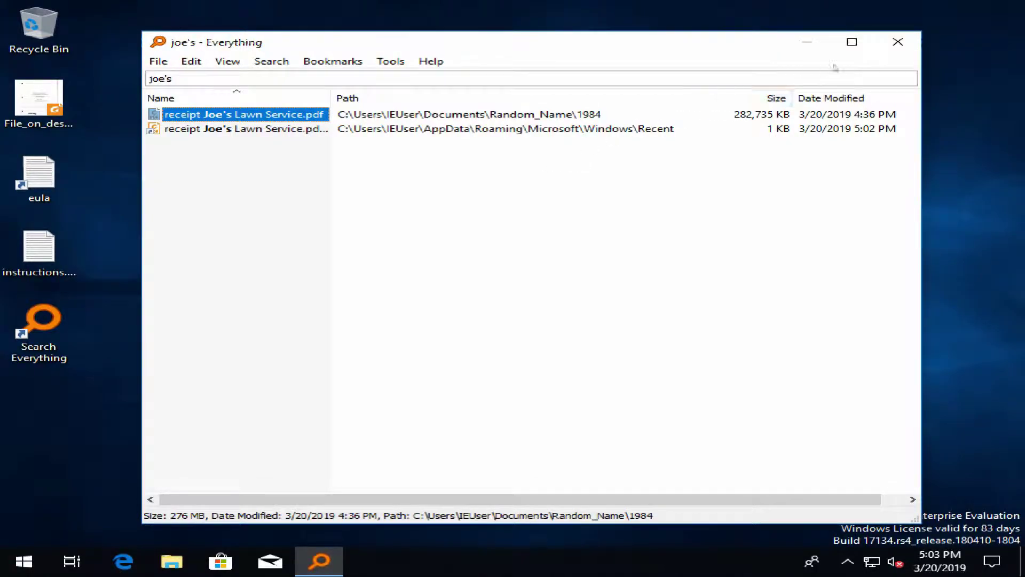
click(897, 41)
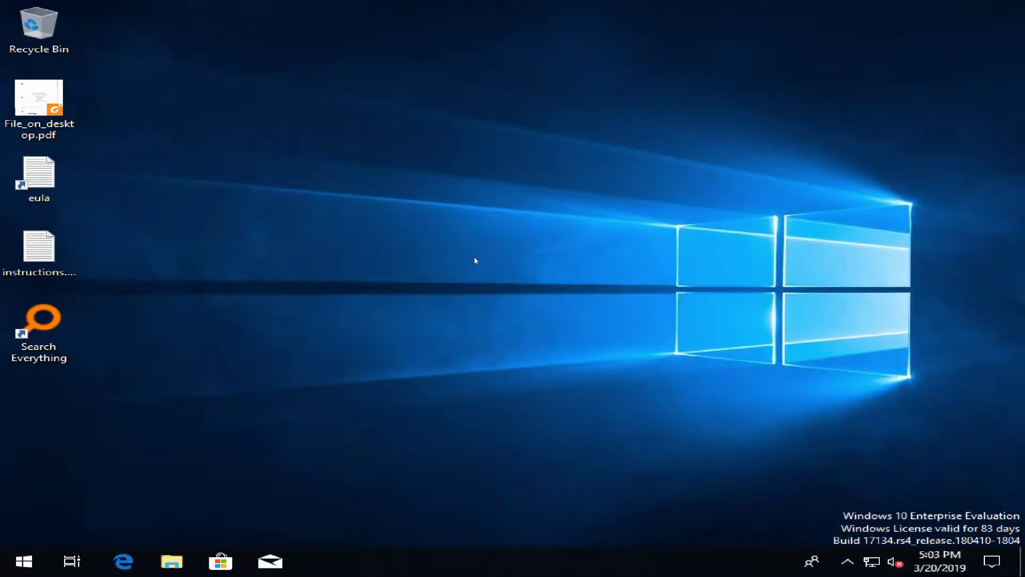